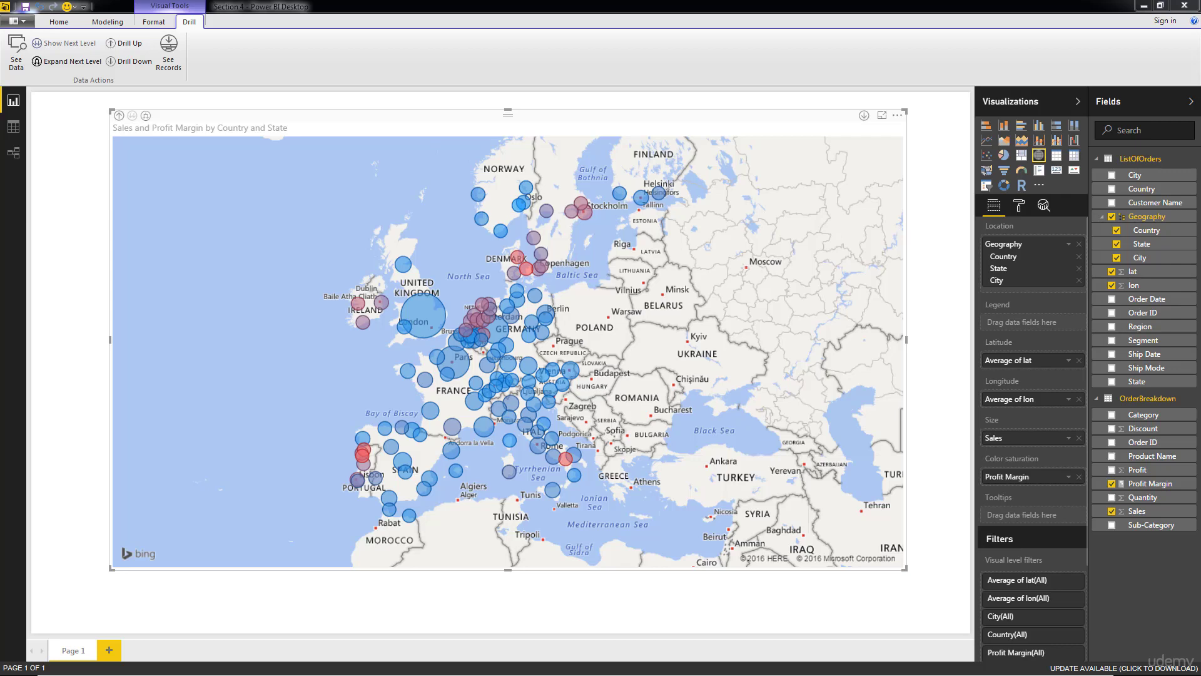
Add a new page with an enlarged, centred scatter chart and put Sales on its X axis
left_click(110, 651)
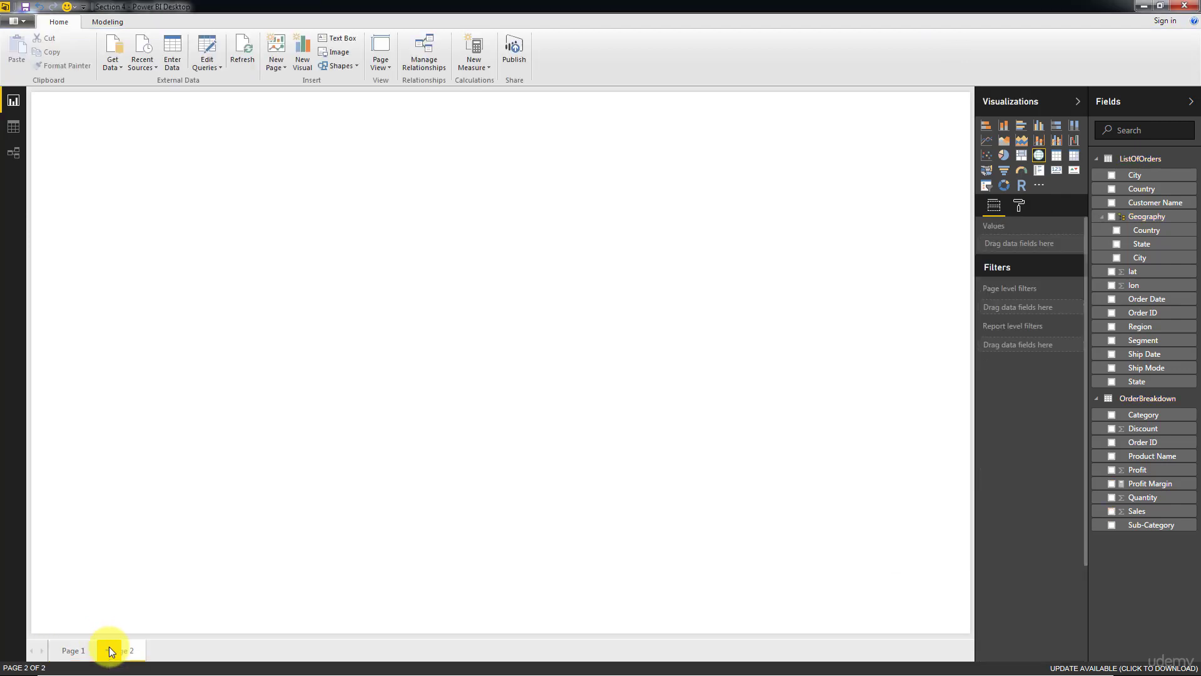
left_click(987, 156)
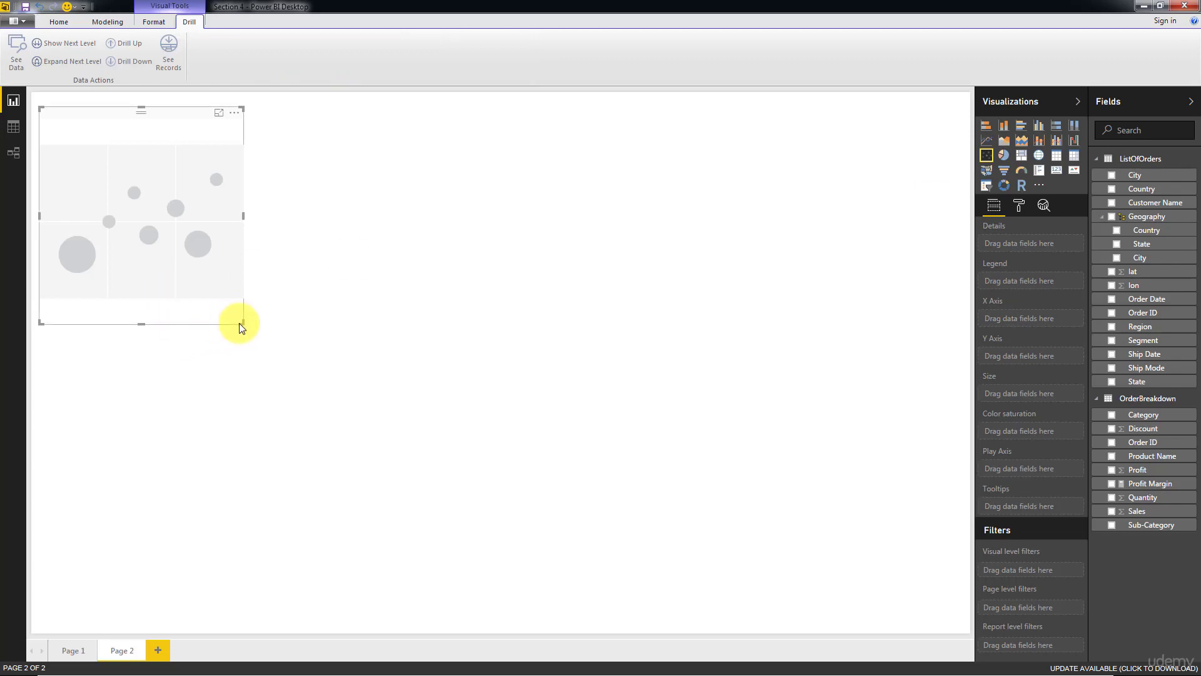
left_click_drag(239, 323, 682, 528)
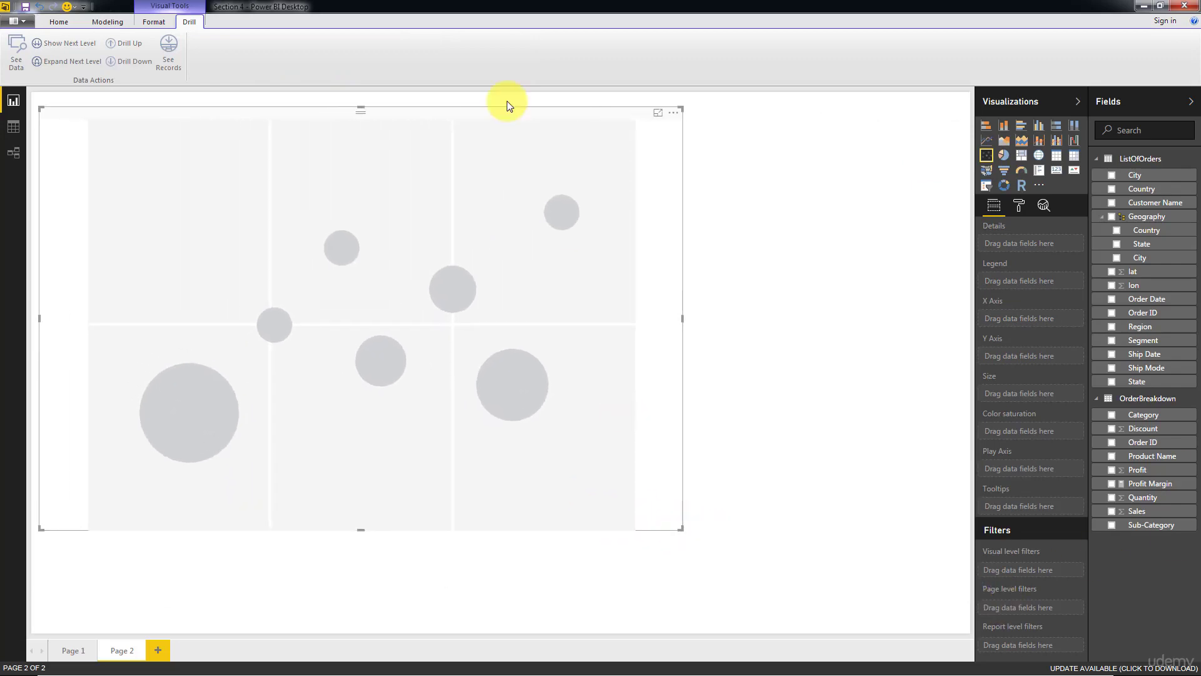
left_click_drag(475, 119, 618, 160)
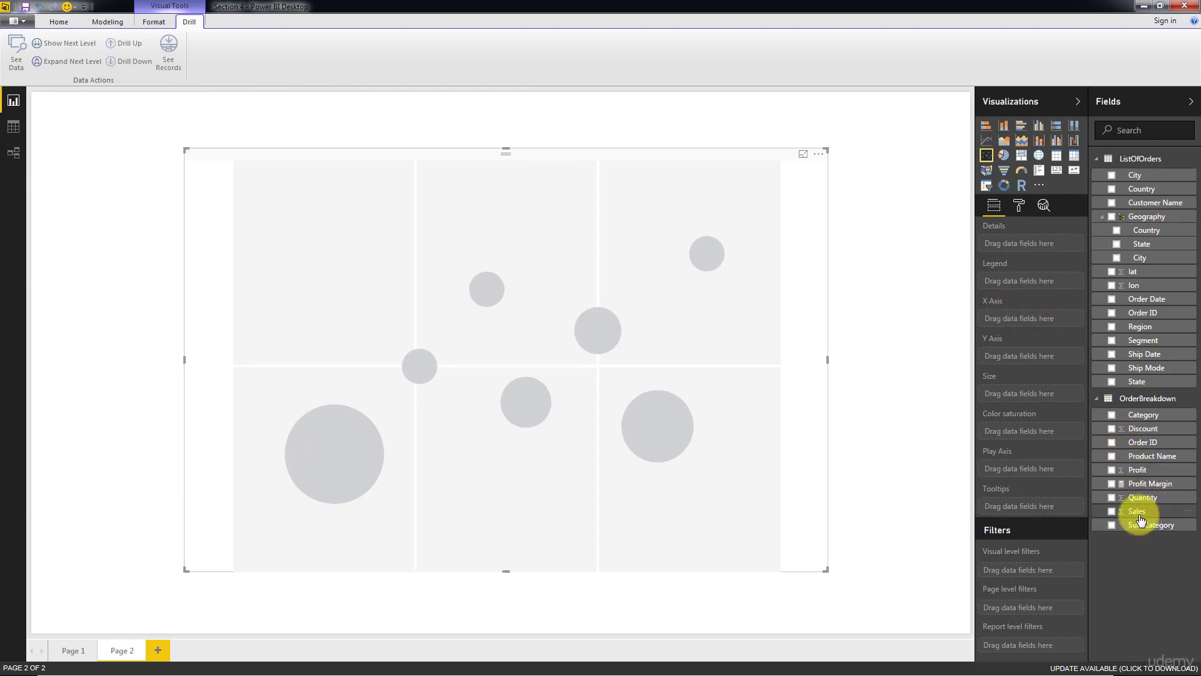
left_click_drag(1138, 516, 1003, 323)
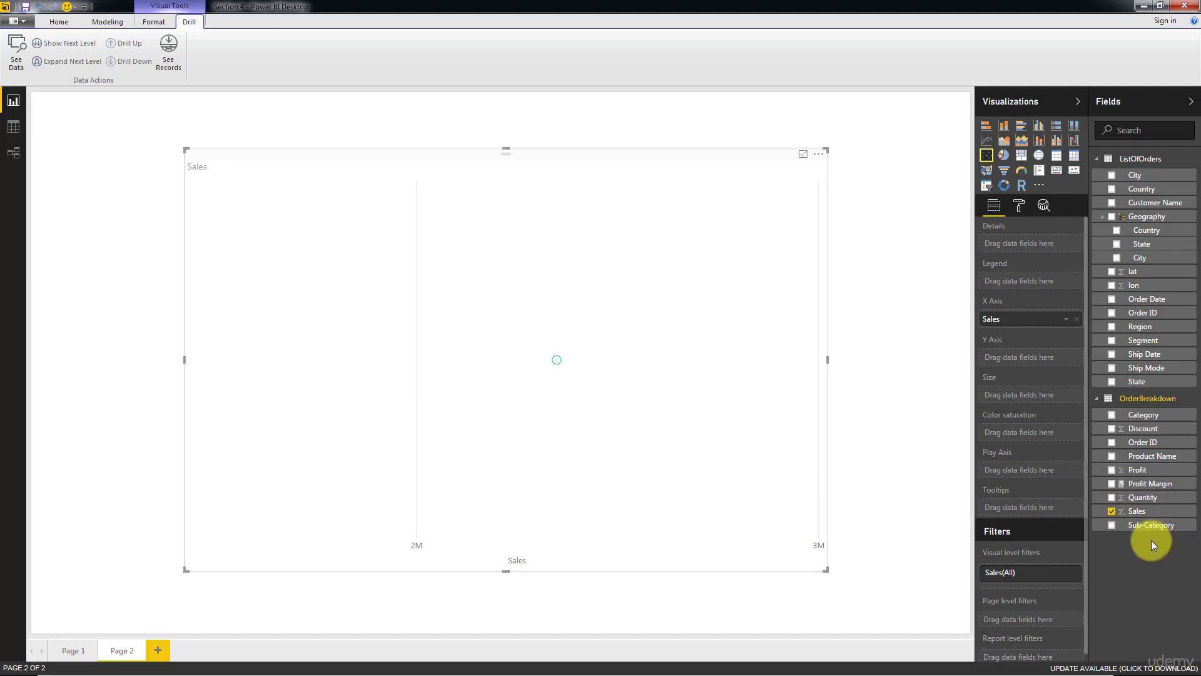
Put Profit on the Y axis so the chart plots Sales against Profit
left_click_drag(1136, 470, 1020, 362)
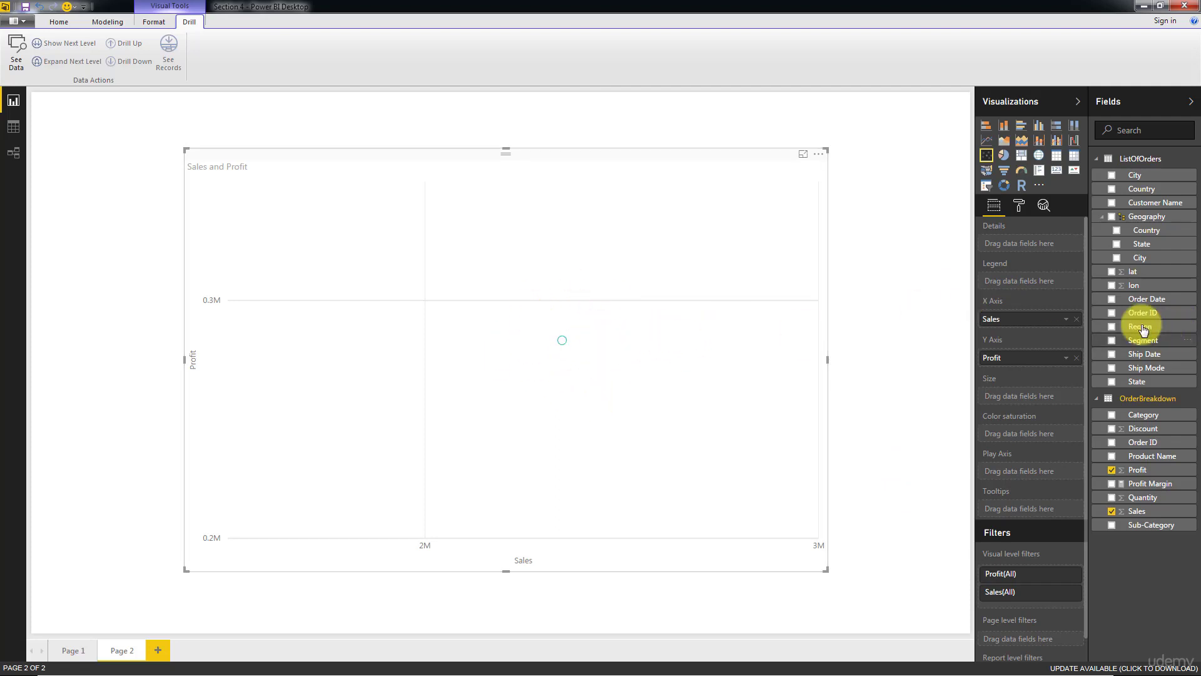
Try Region, then Country as the Details breakdown, highlighting the Central point, removing each afterwards
left_click_drag(1145, 326, 1019, 244)
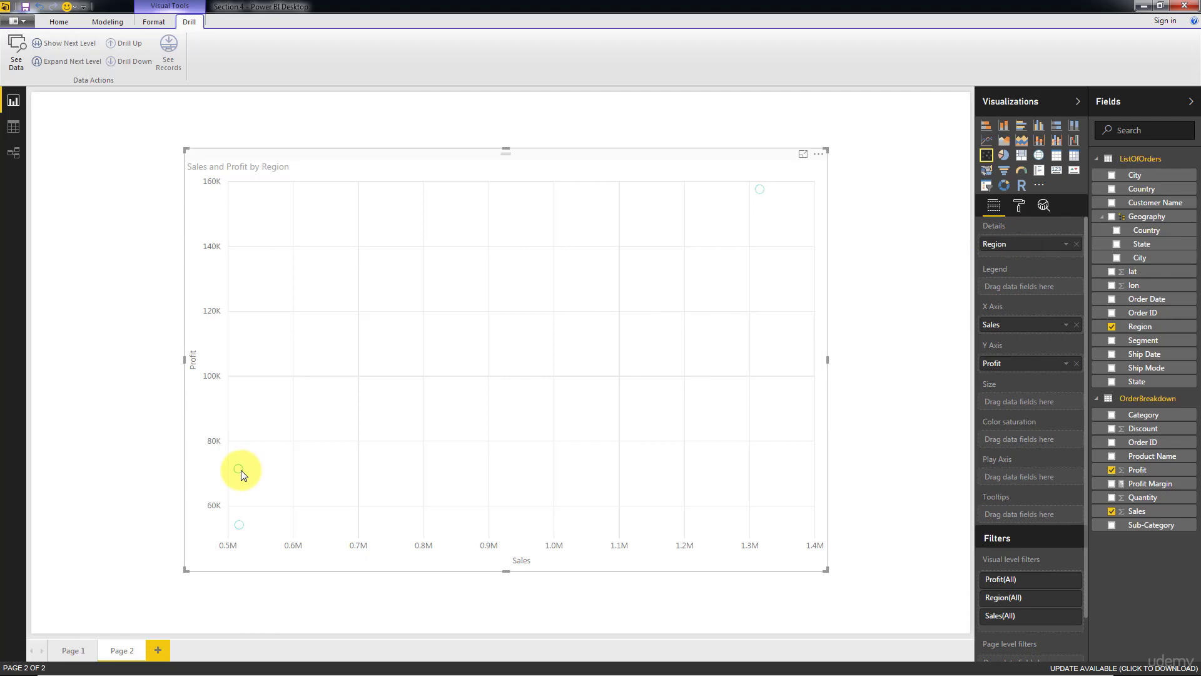
mouse_move(239, 530)
left_click(759, 188)
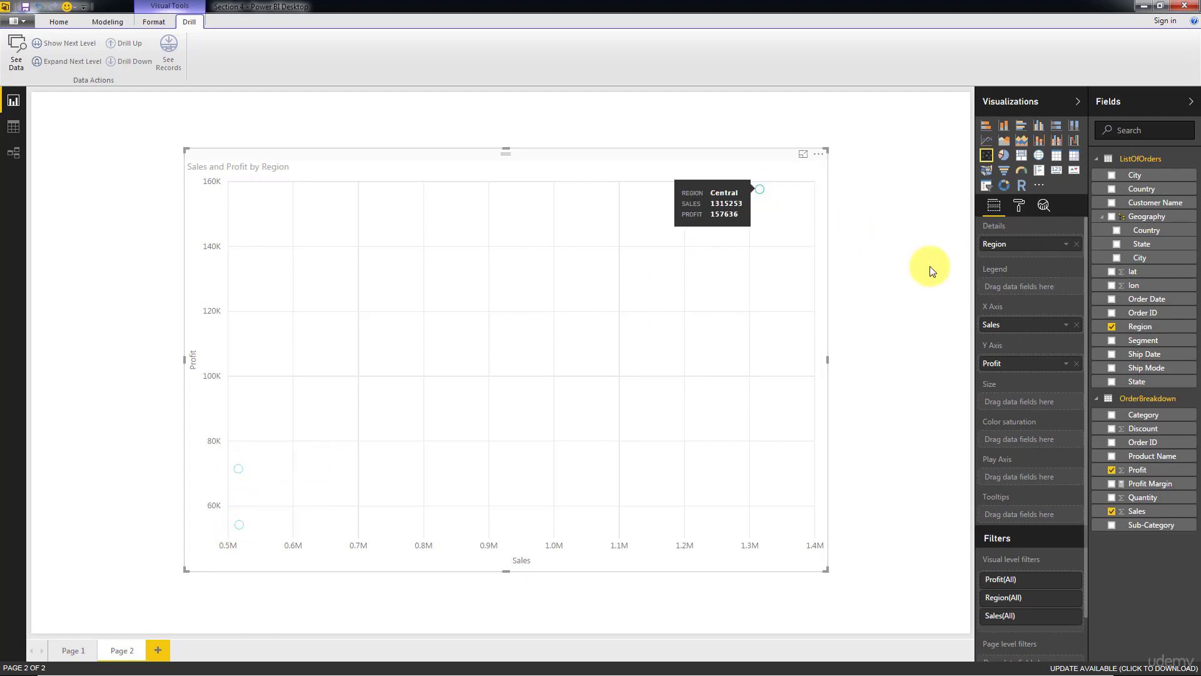
left_click(1076, 244)
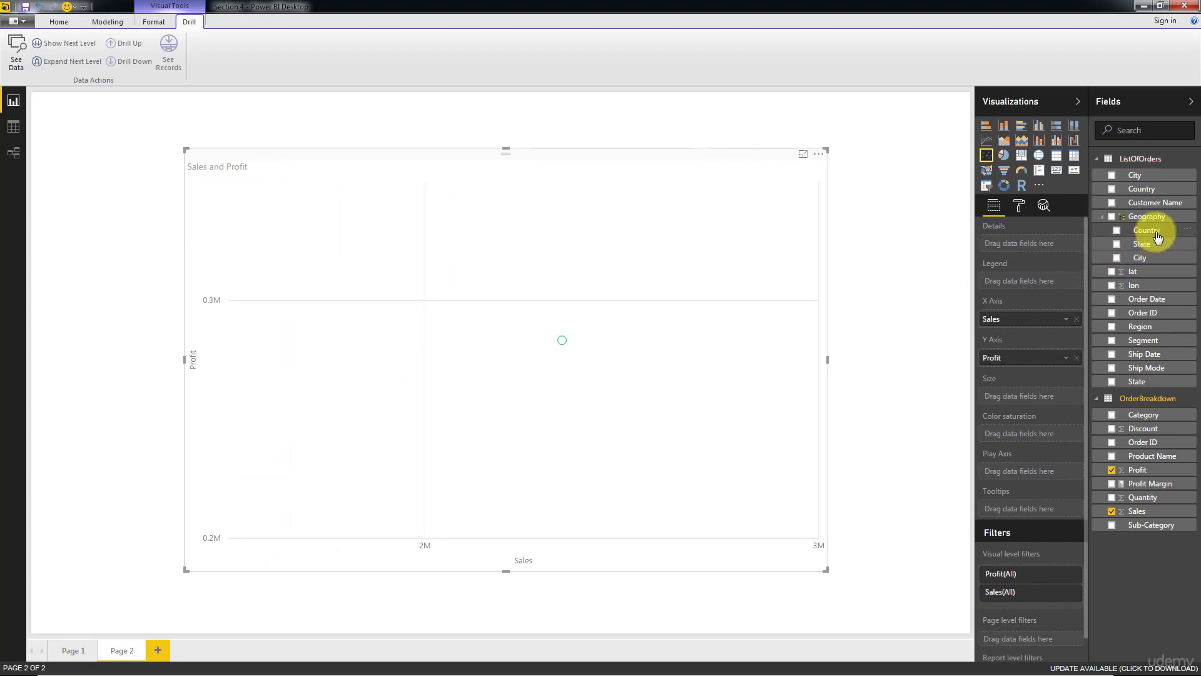
left_click_drag(1146, 232, 1048, 246)
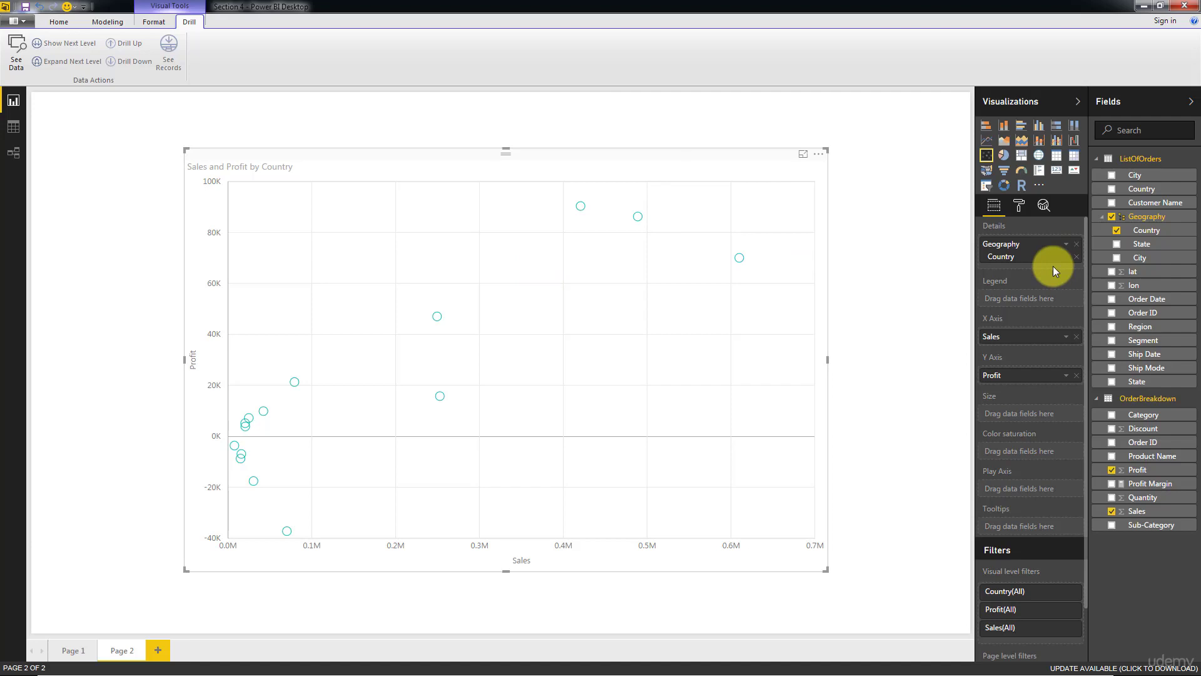
left_click(1075, 245)
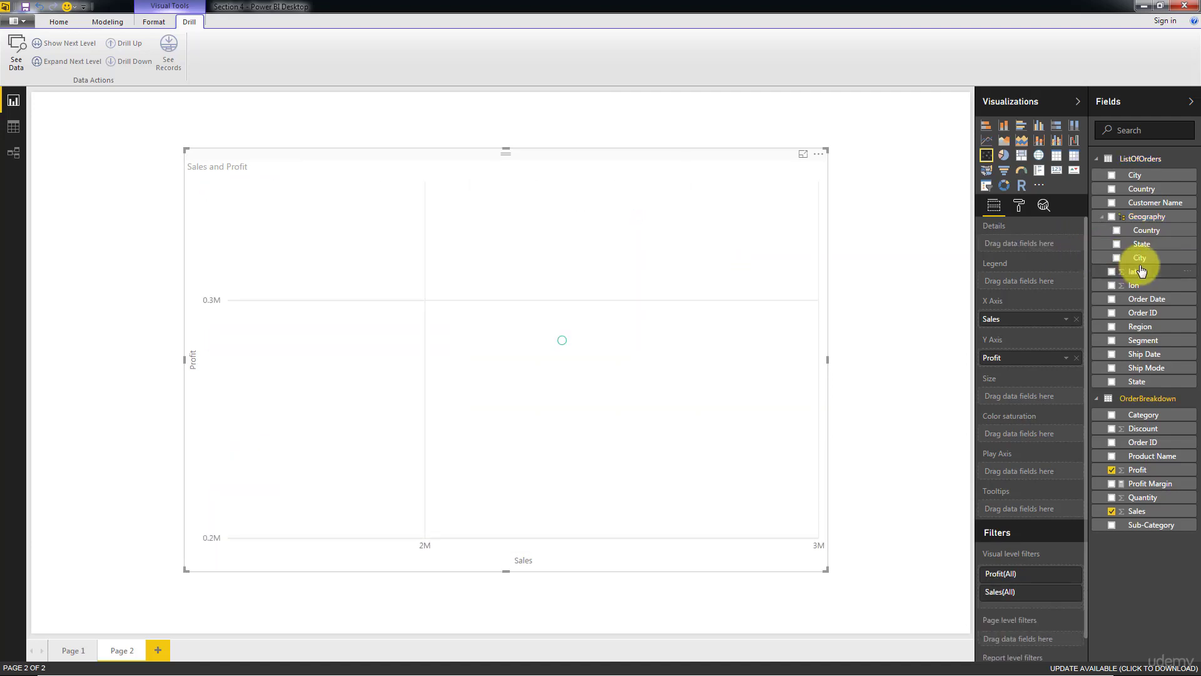
Add the Geography hierarchy to Details, expand down to city level, then drill back up to country
left_click_drag(1138, 258, 1027, 243)
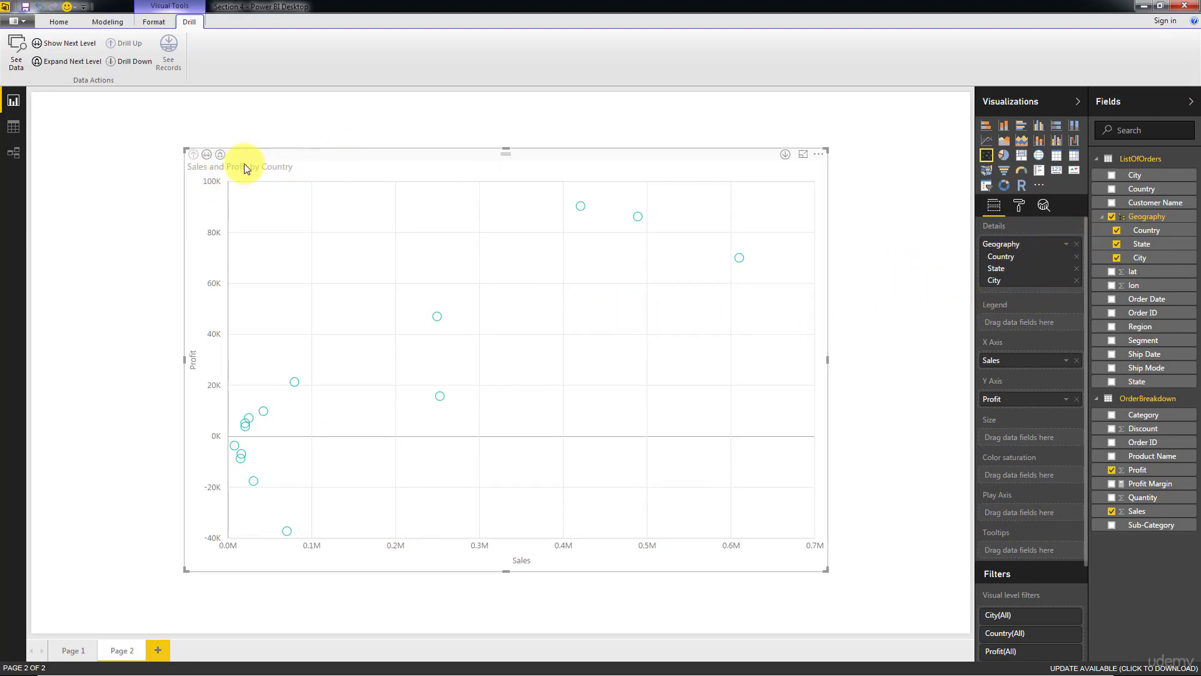
left_click(221, 157)
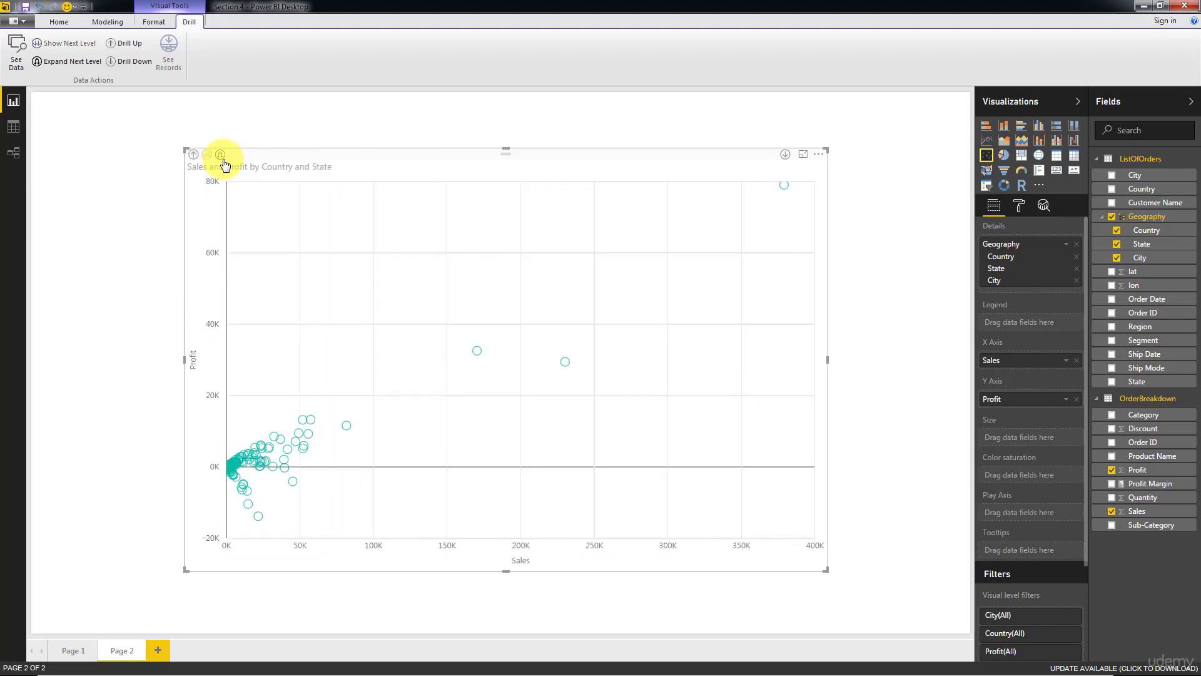
left_click(222, 156)
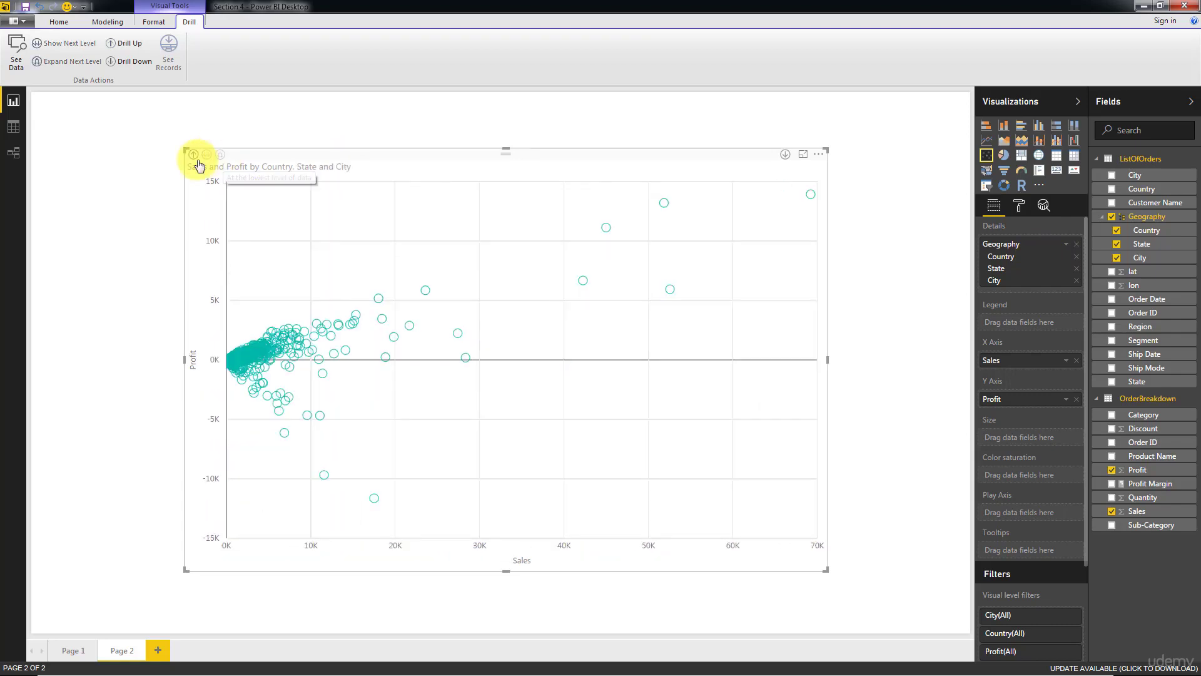
left_click(193, 155)
left_click(193, 155)
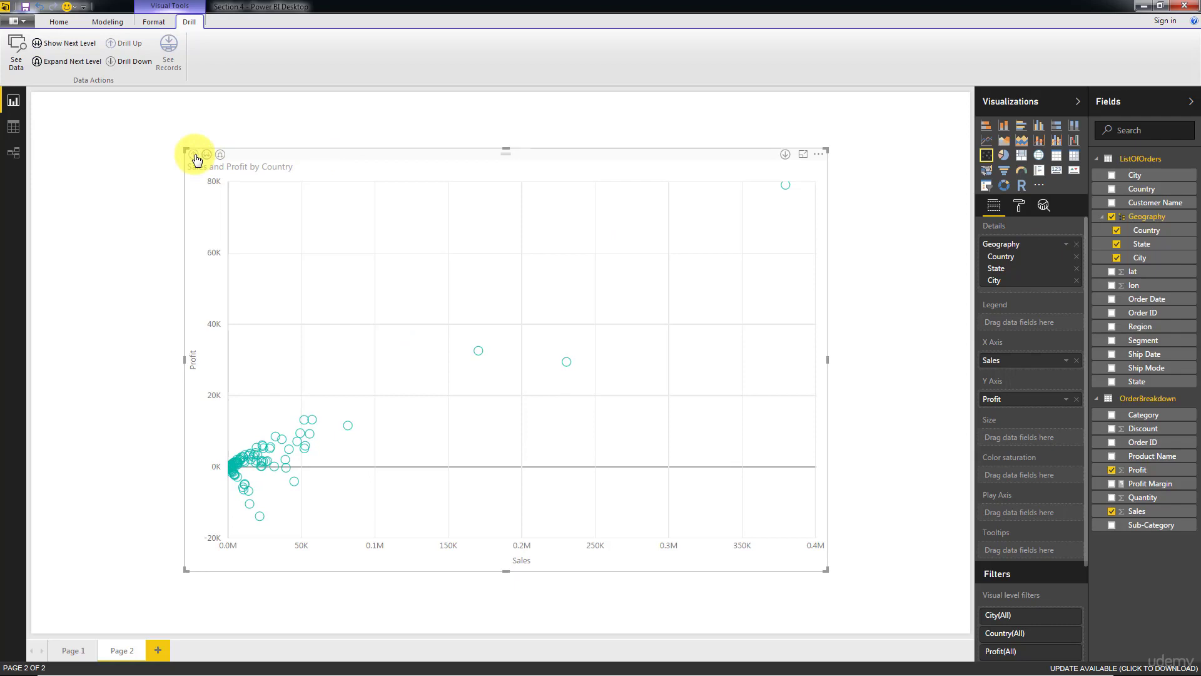
Replace the Geography hierarchy in Details with Customer Name for one point per customer
left_click(1076, 243)
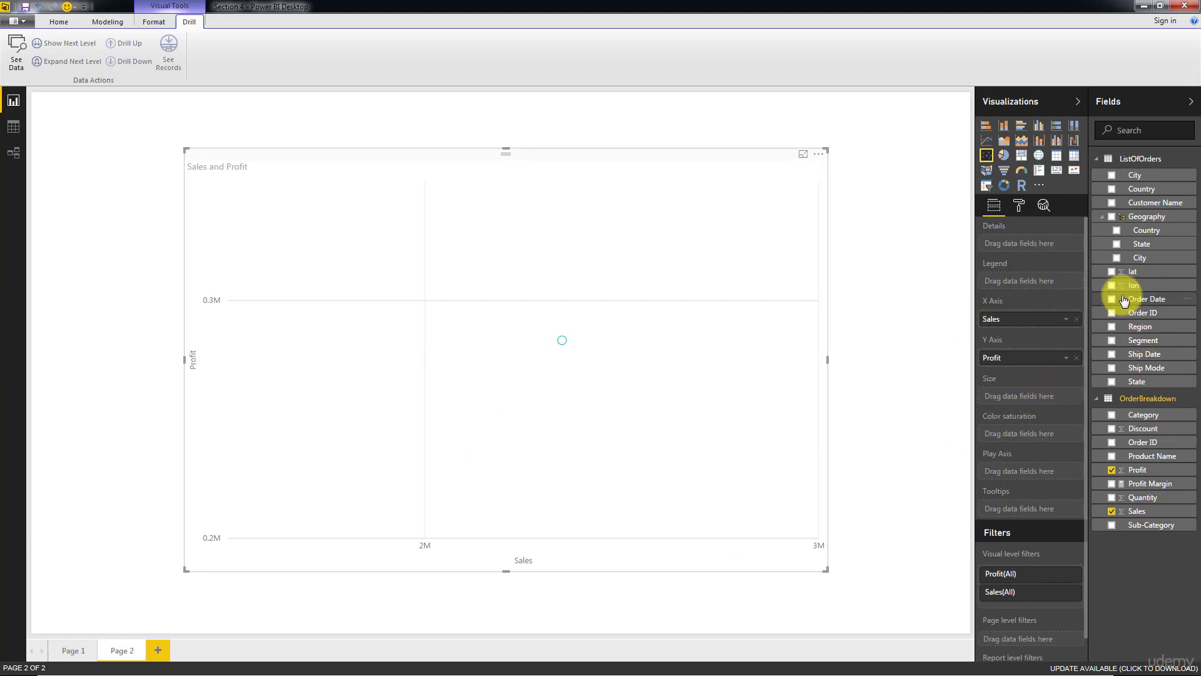
left_click_drag(1147, 203, 1037, 243)
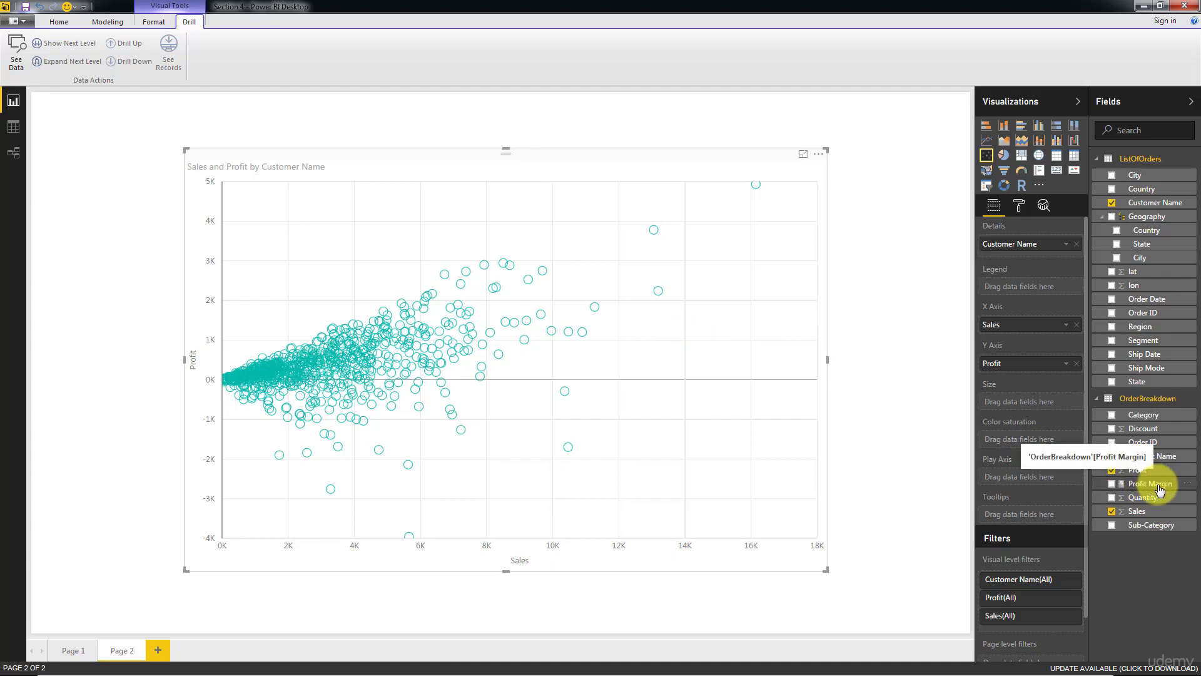
Switch to Page 1 and select the Europe map to show its field wells
left_click(73, 650)
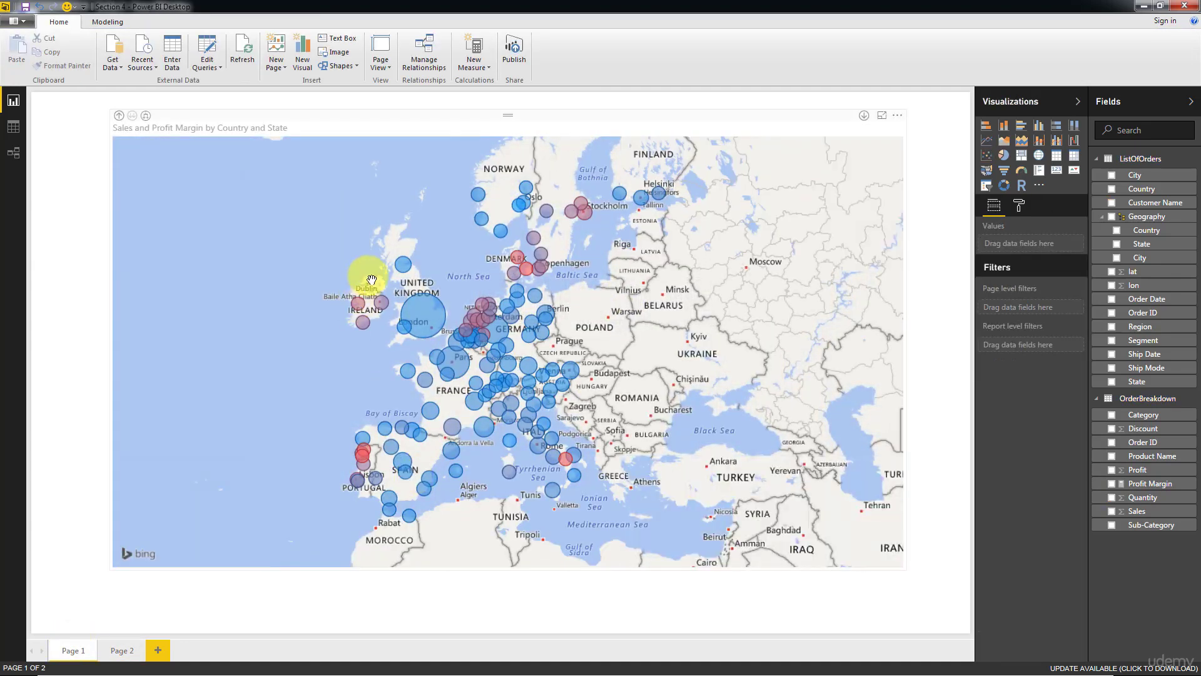
left_click(812, 263)
left_click_drag(812, 263, 793, 270)
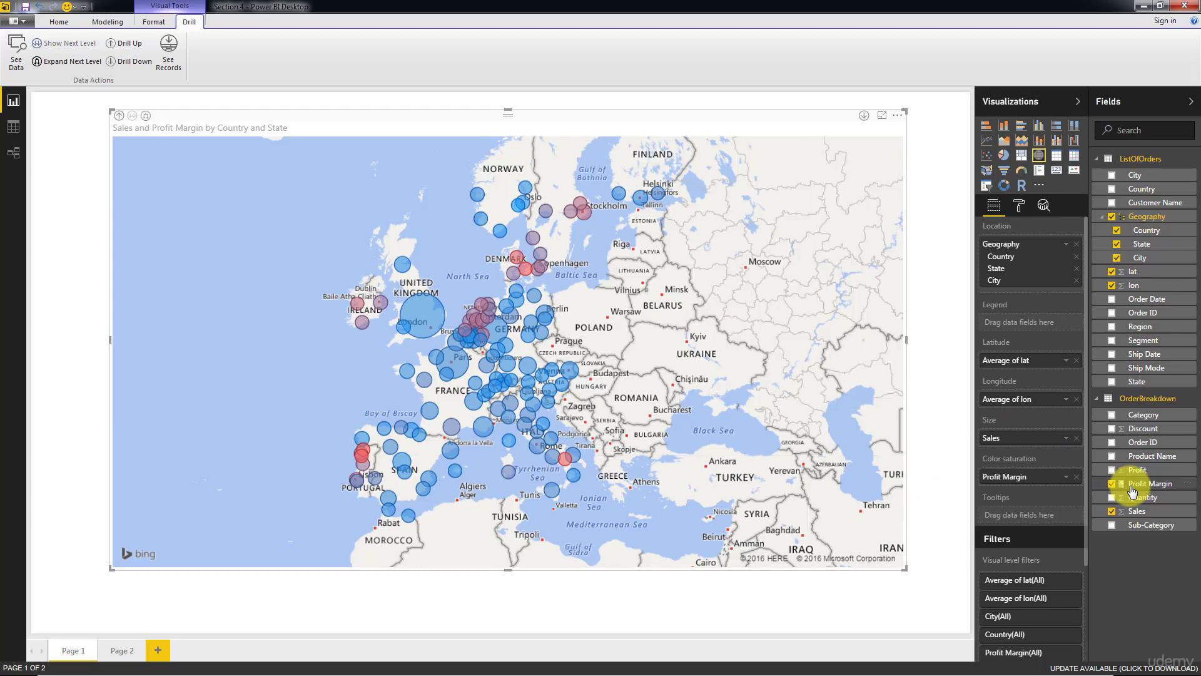
Review the Profit Margin formula SUM(Profit)/SUM(Sales) unchanged, then select the Page 2 scatter chart
left_click(130, 648)
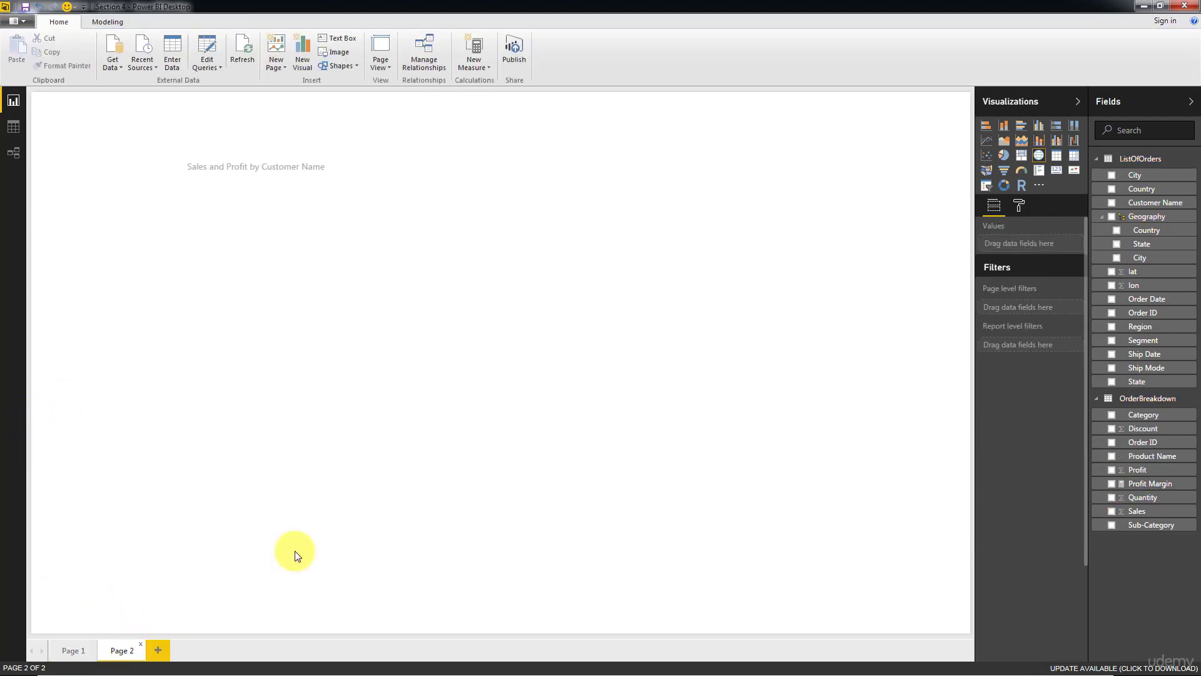
left_click(1153, 486)
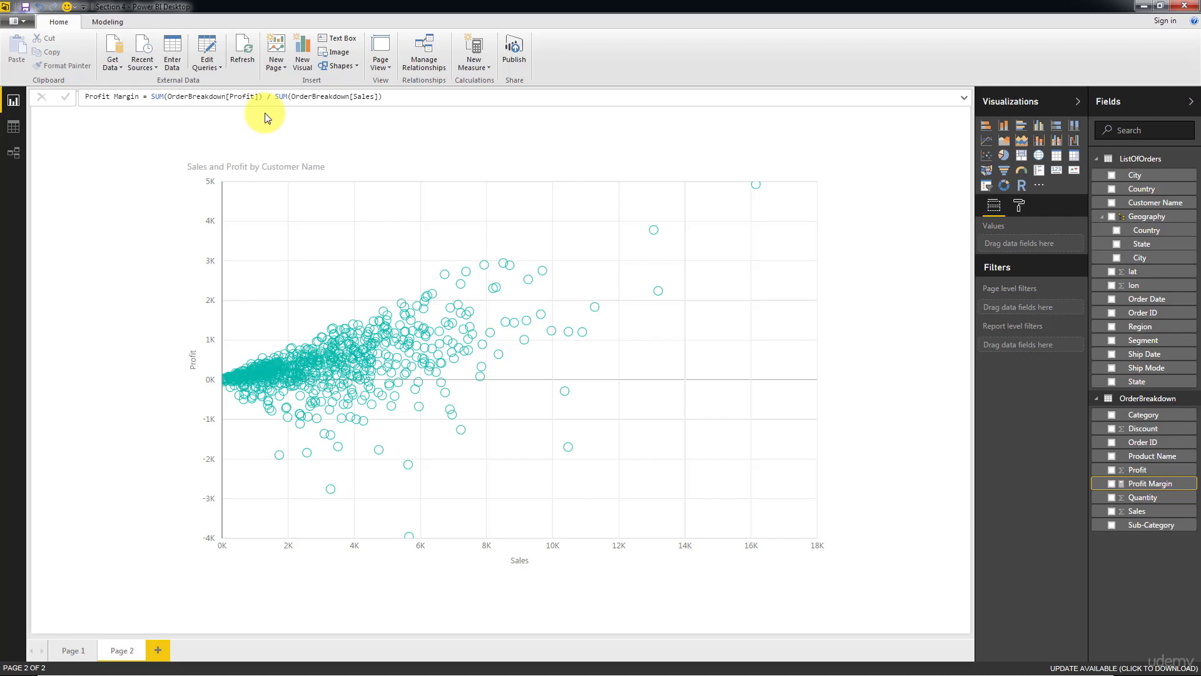
left_click(157, 97)
left_click_drag(157, 97, 204, 96)
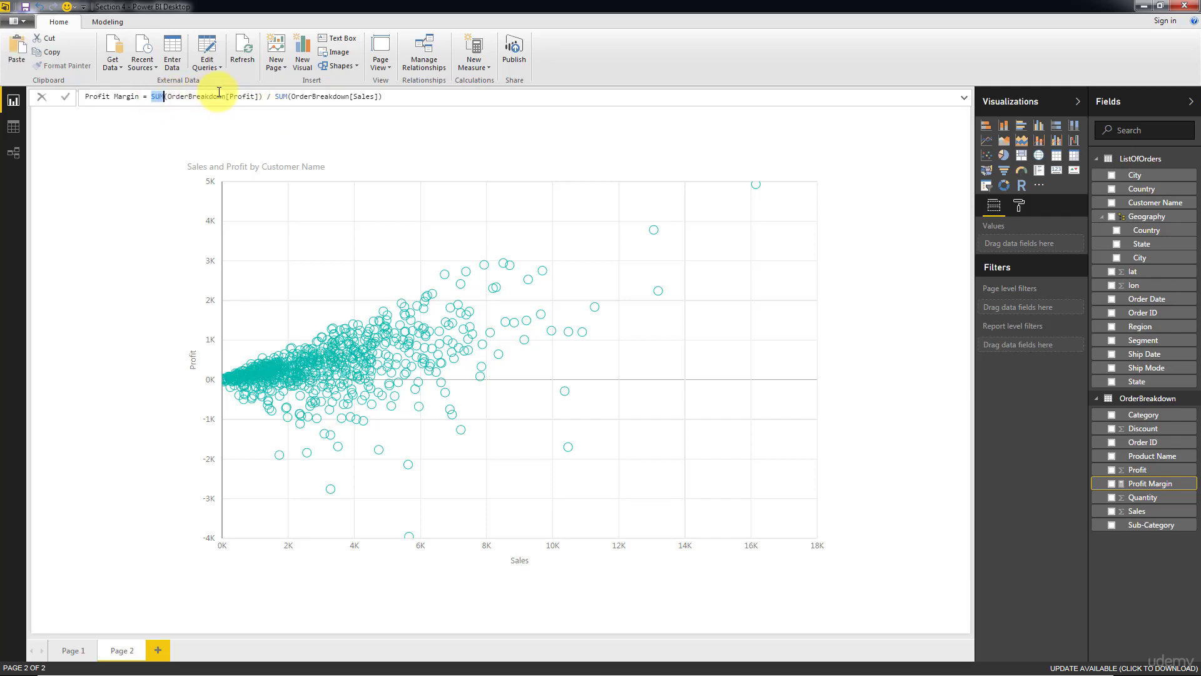
double_click(241, 96)
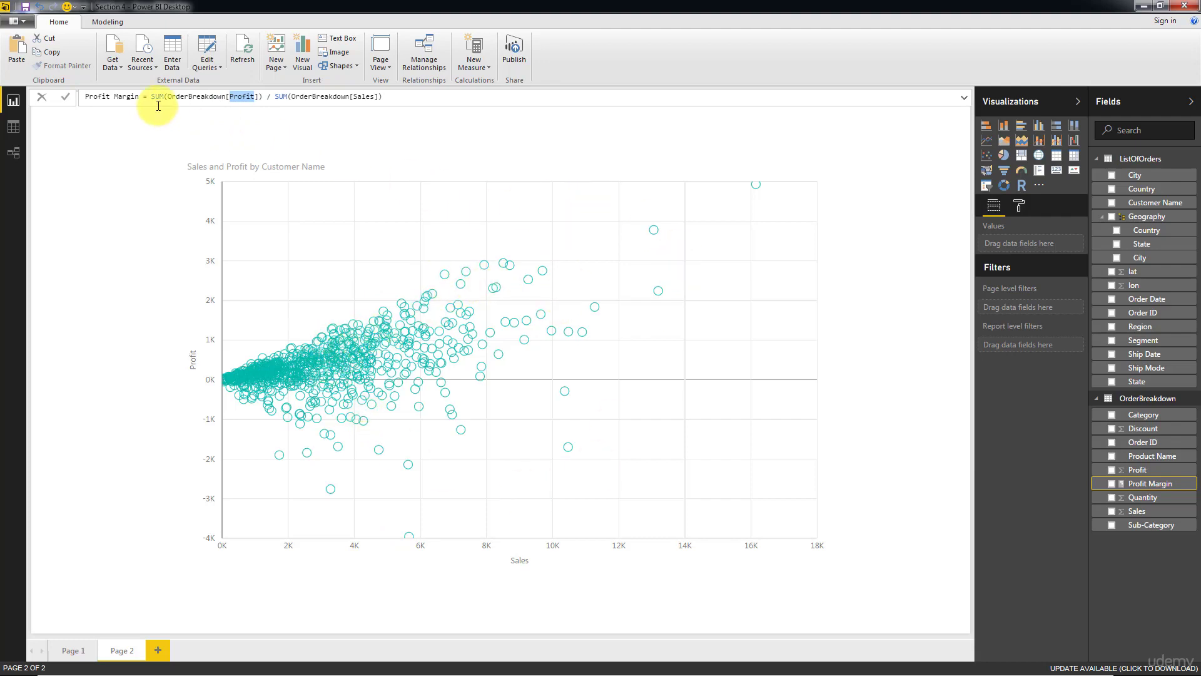
left_click(233, 96)
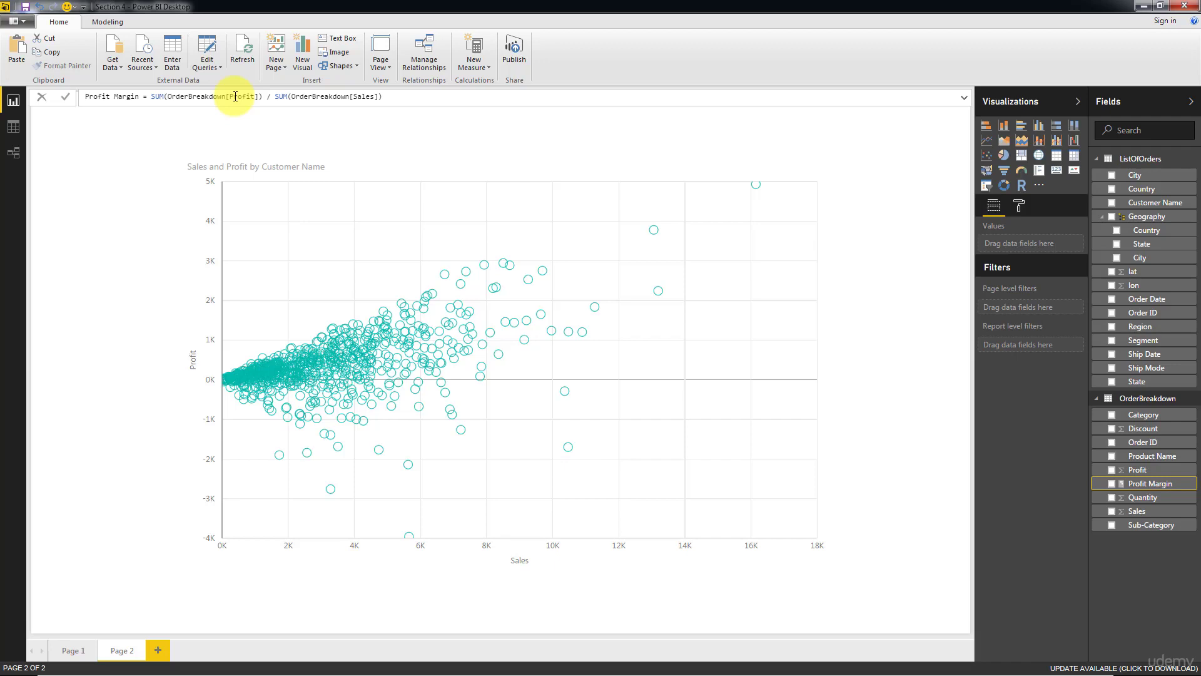
left_click(505, 264)
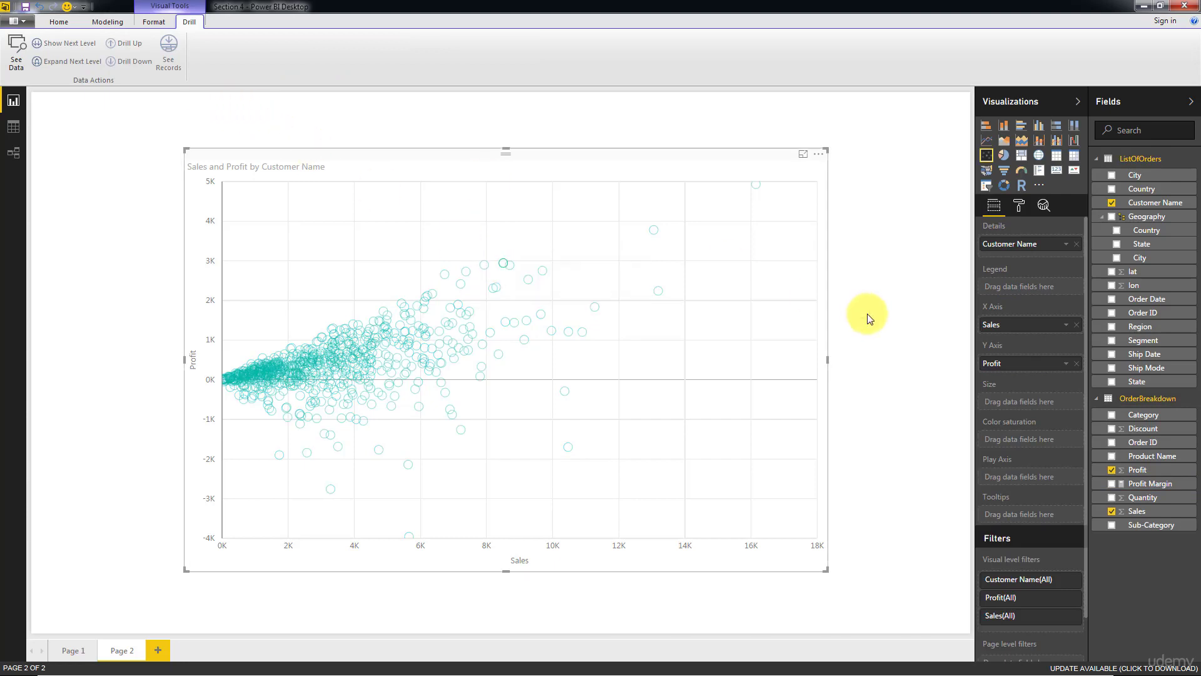
Drag the Profit Margin measure into the scatter chart's Color saturation well
left_click(1149, 484)
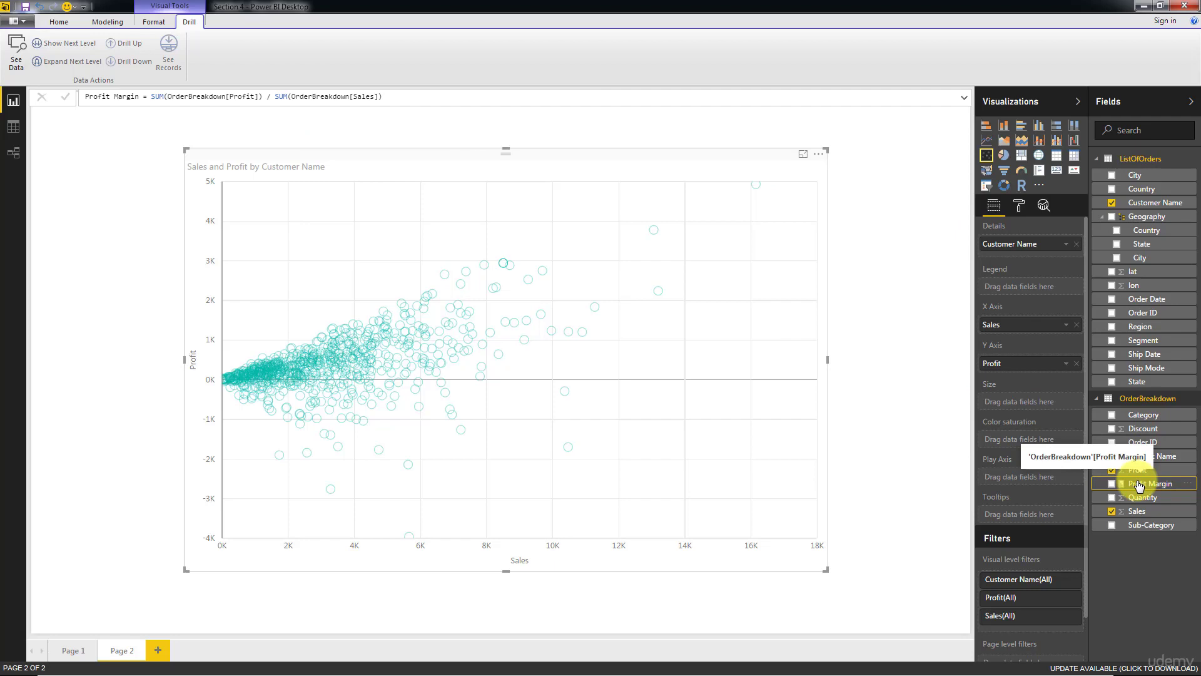
left_click_drag(1138, 485, 1032, 441)
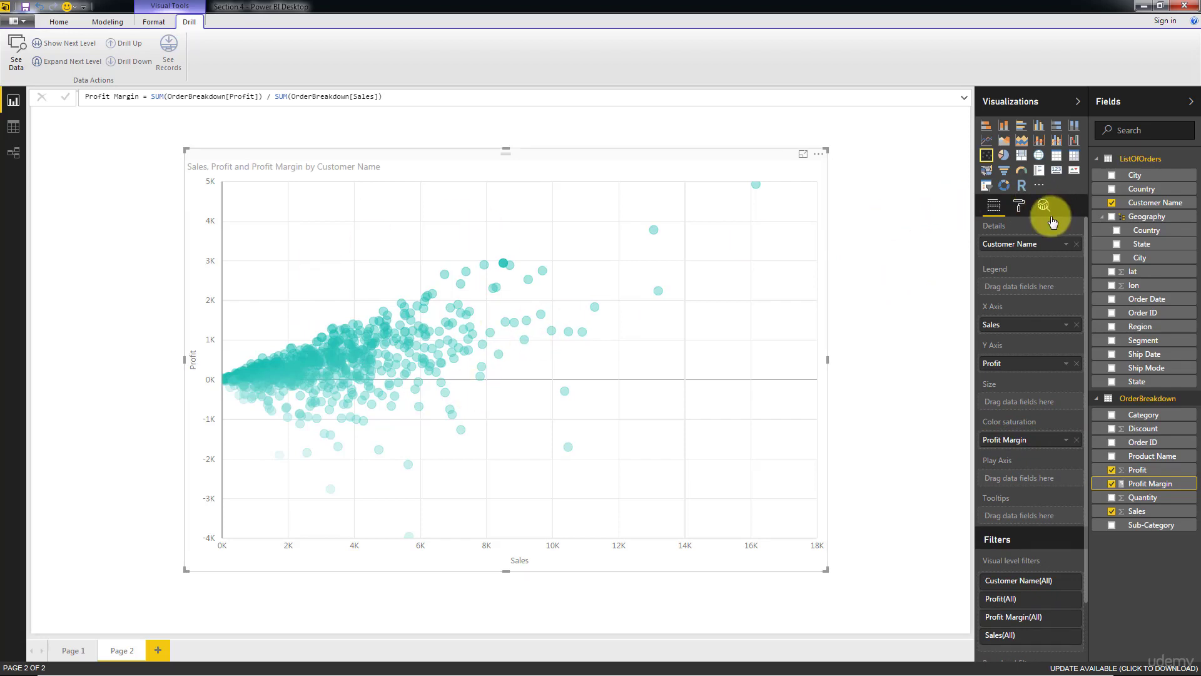
In the Format pane's Data colors, set the minimum colour to red
left_click(1019, 208)
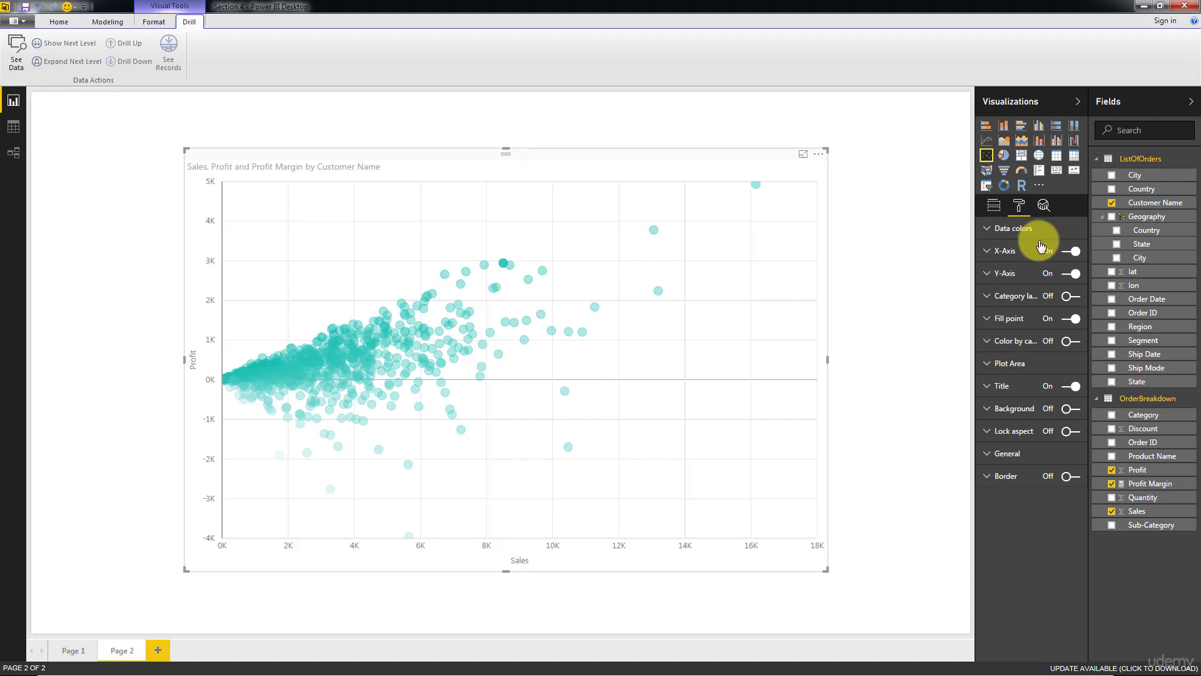
left_click(993, 230)
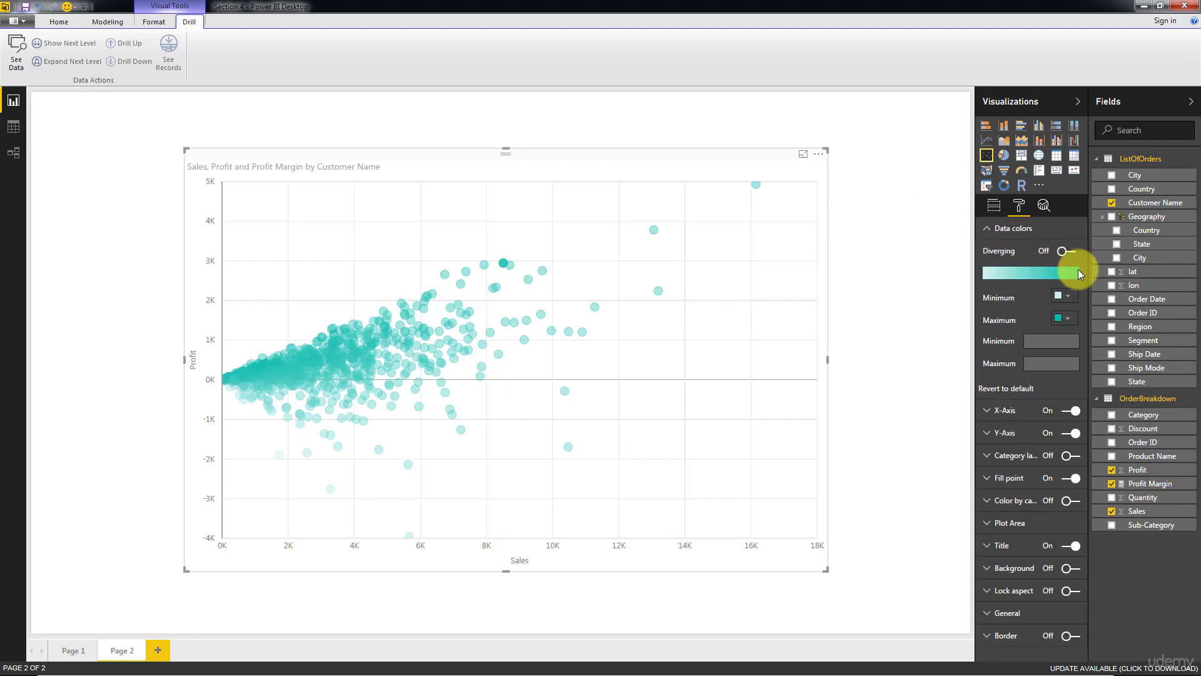
left_click(1059, 295)
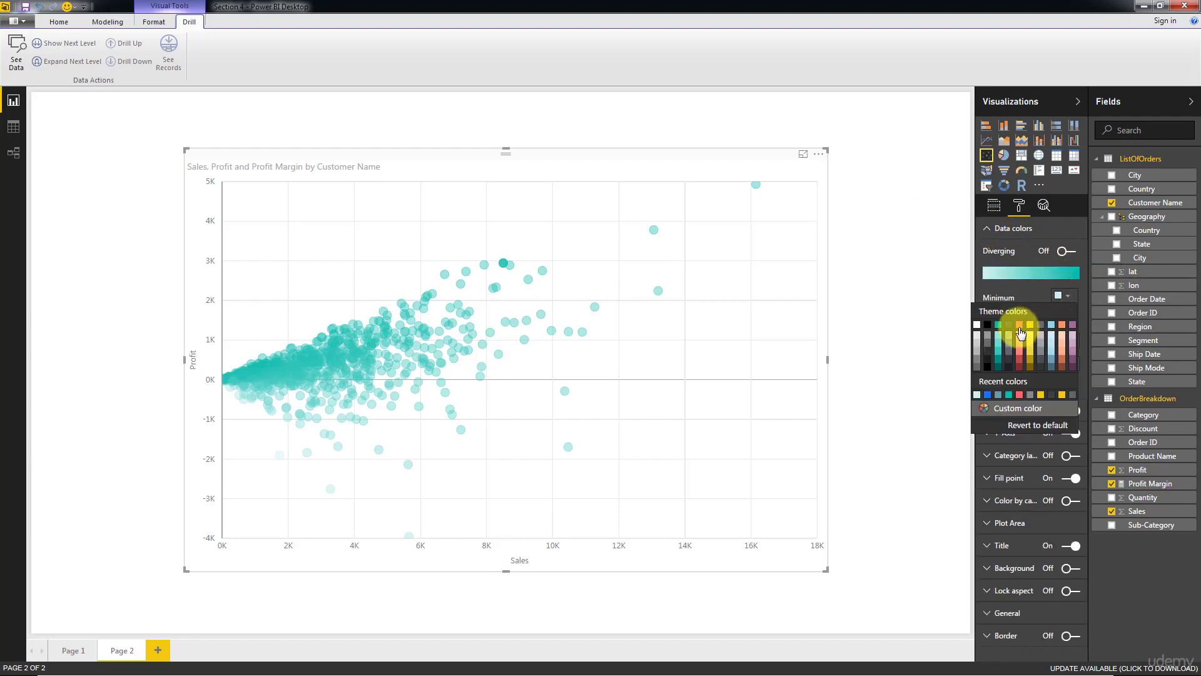
left_click(1019, 394)
Set the maximum colour to a custom lighter blue
left_click(1059, 318)
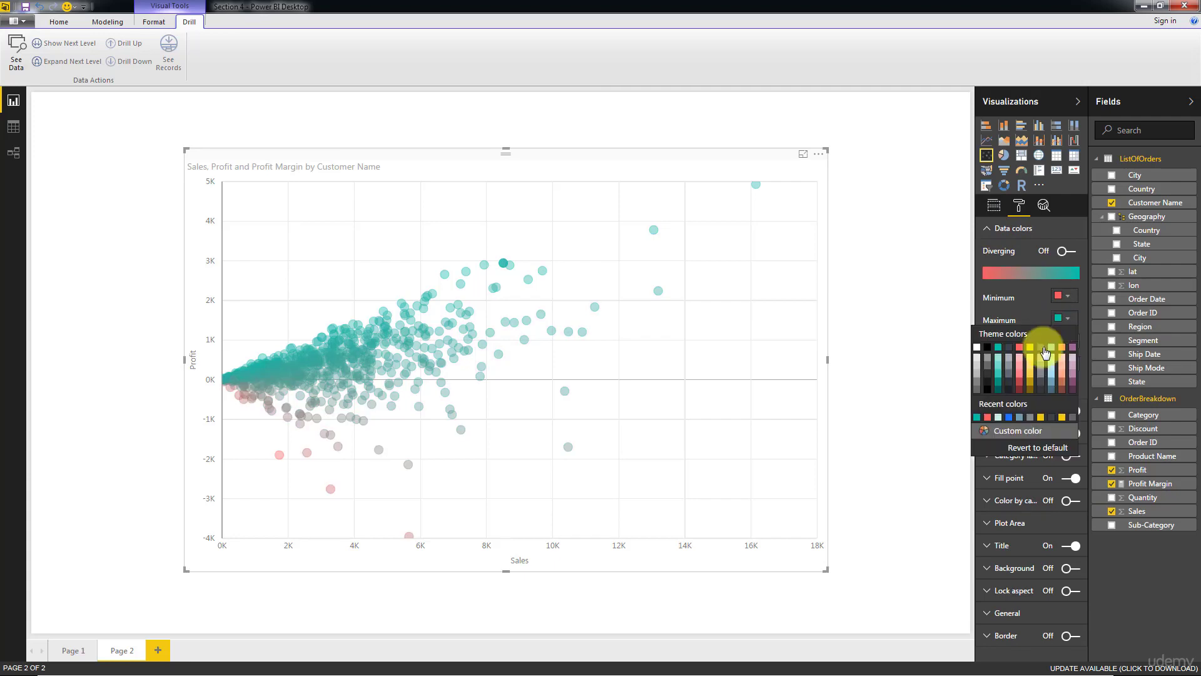
left_click(1009, 417)
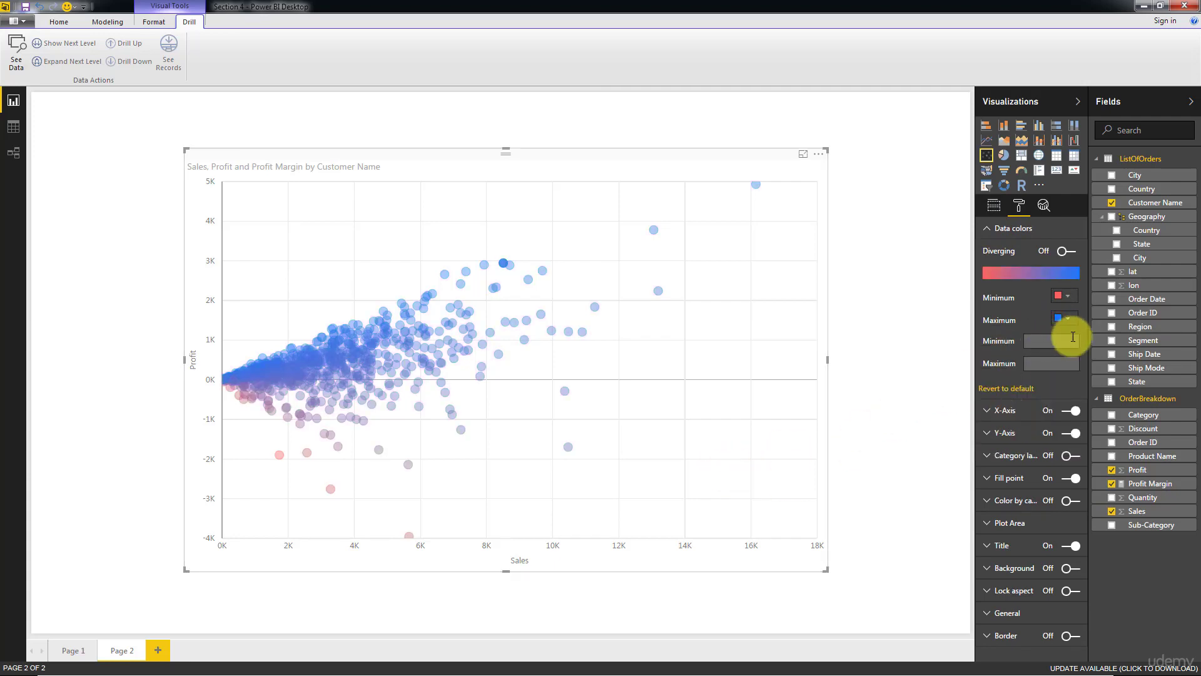
left_click(1066, 321)
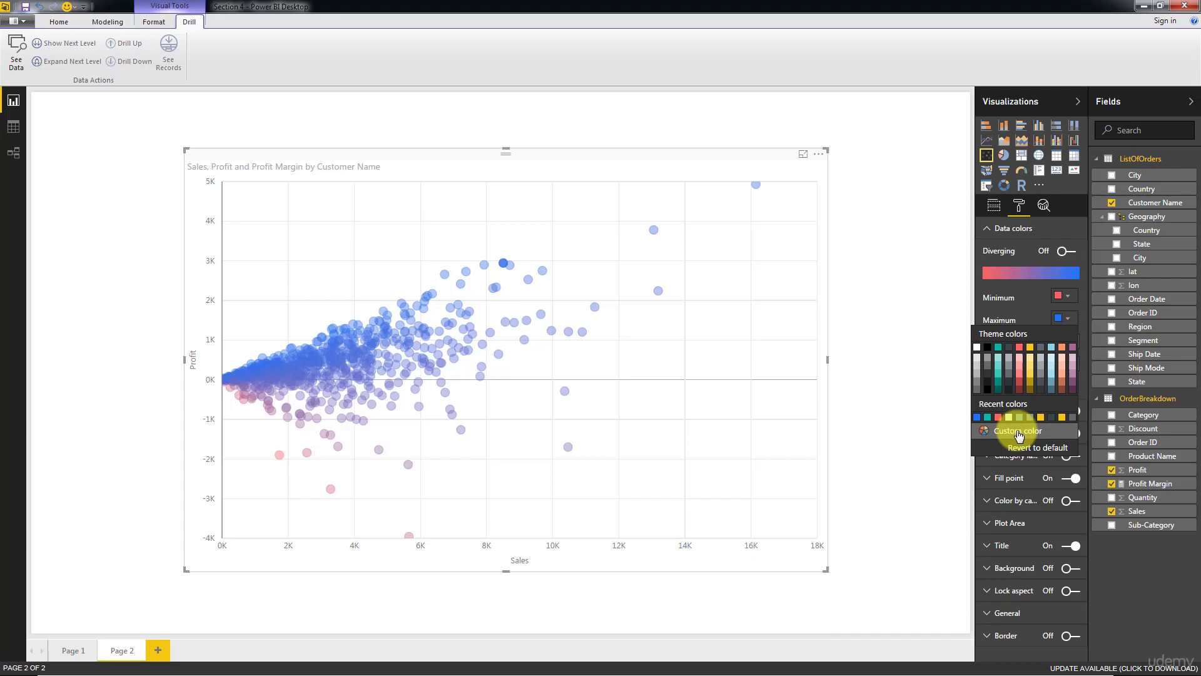
left_click(1050, 346)
left_click(1064, 319)
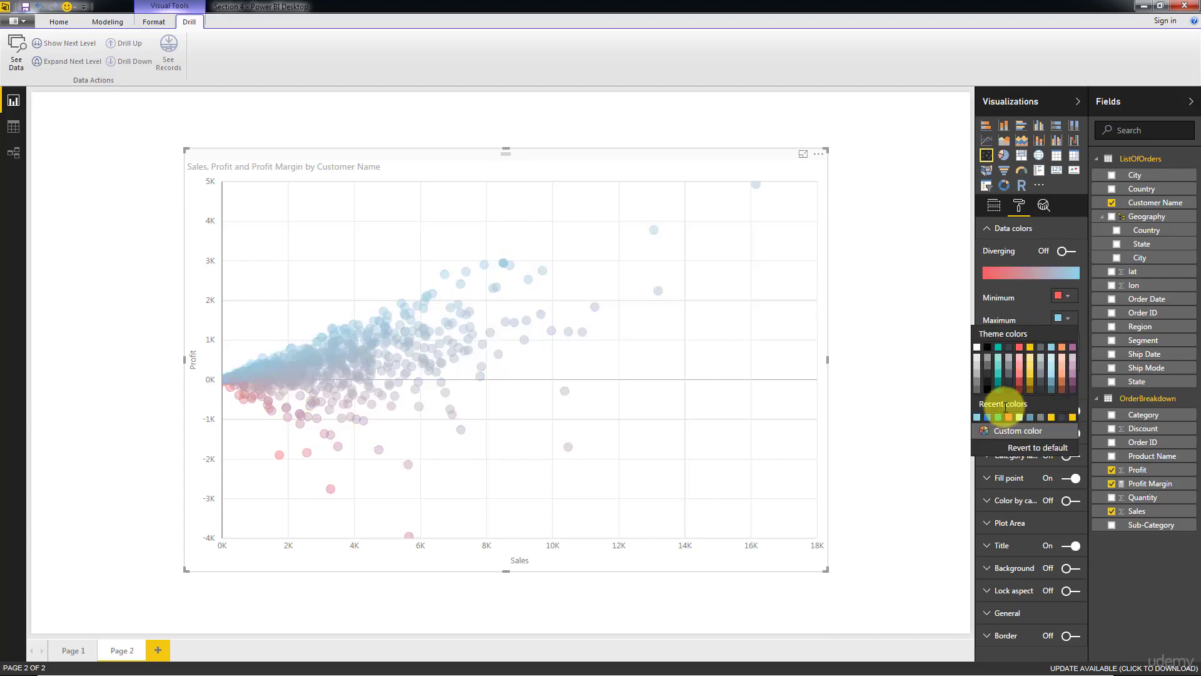
left_click(987, 419)
left_click(1064, 322)
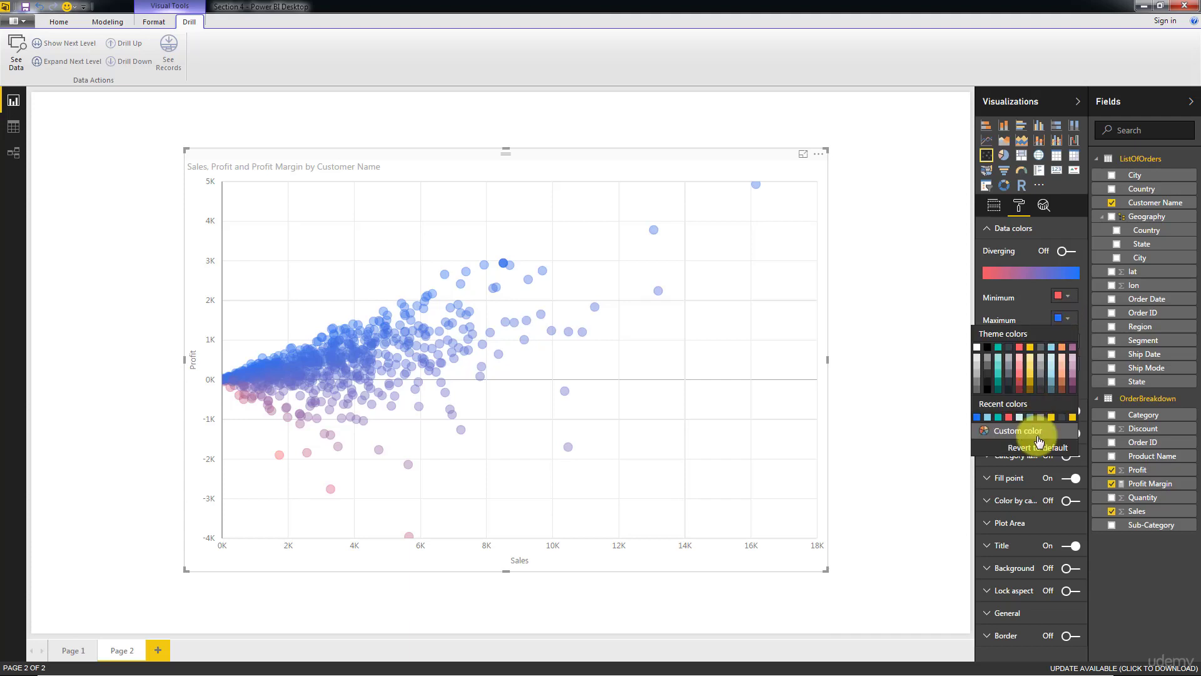
left_click(1018, 421)
left_click(1074, 405)
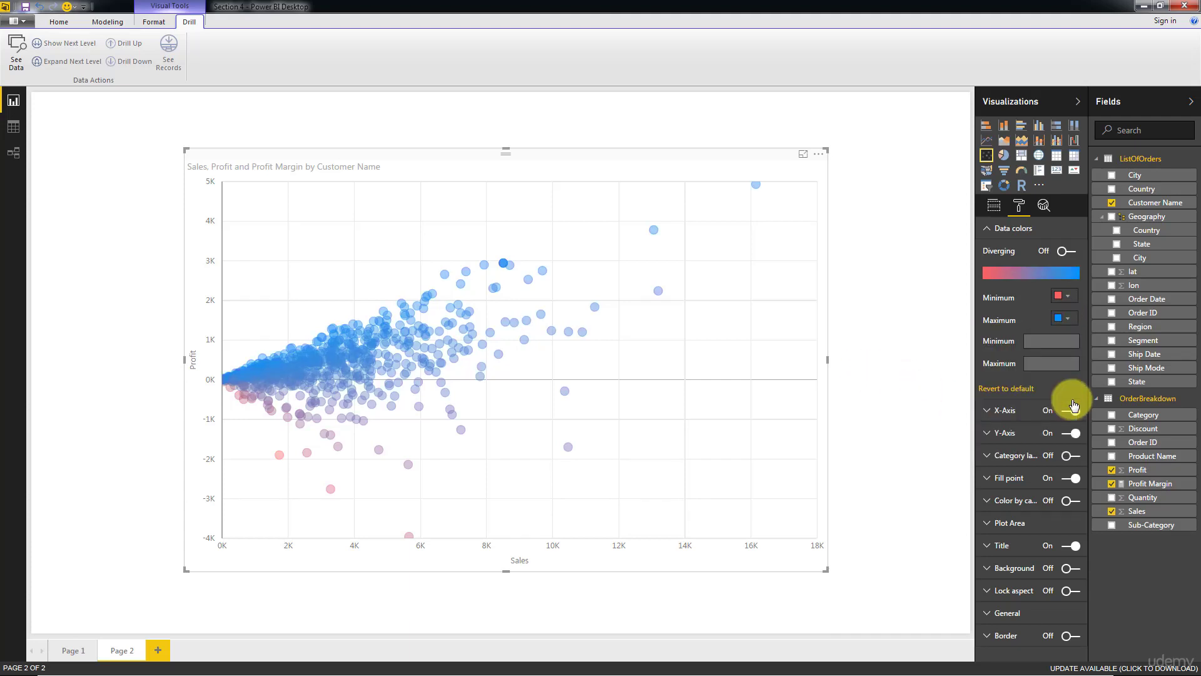
left_click(1067, 317)
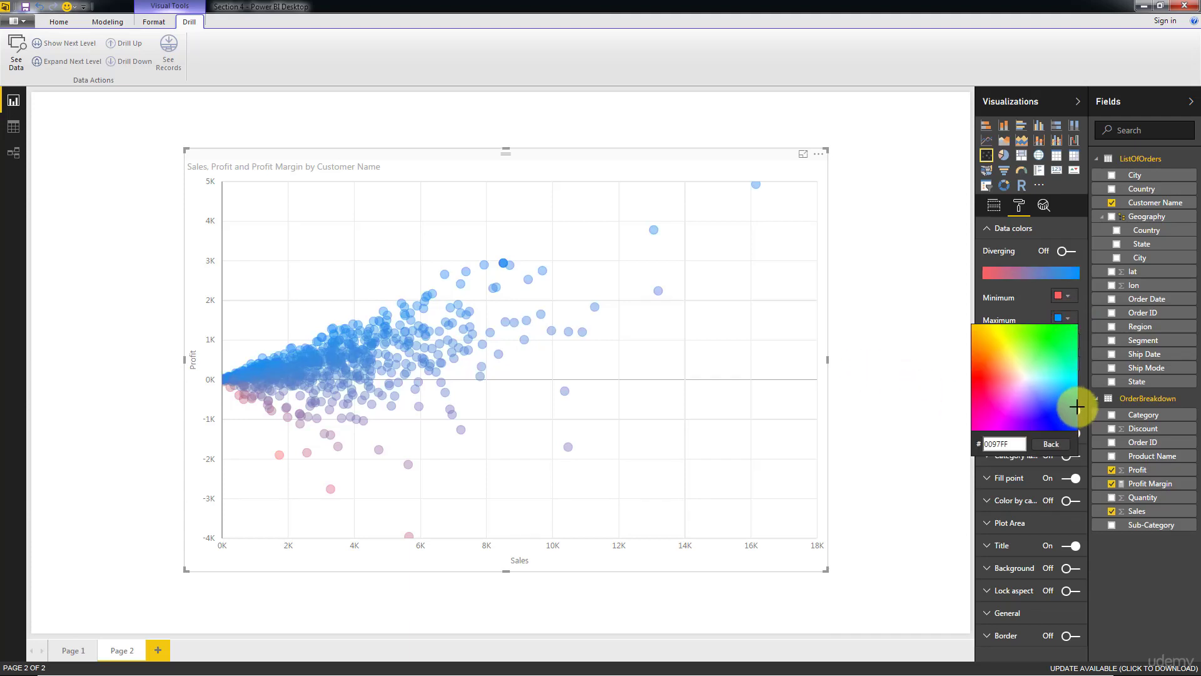
left_click(1071, 390)
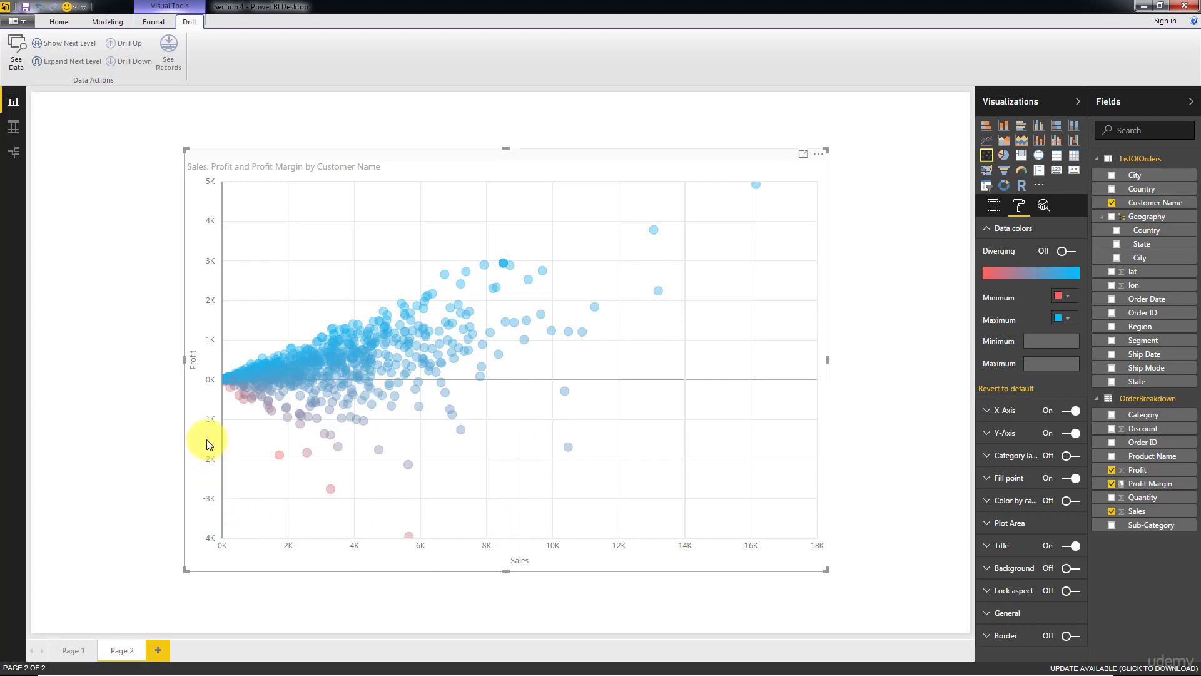
mouse_move(250, 380)
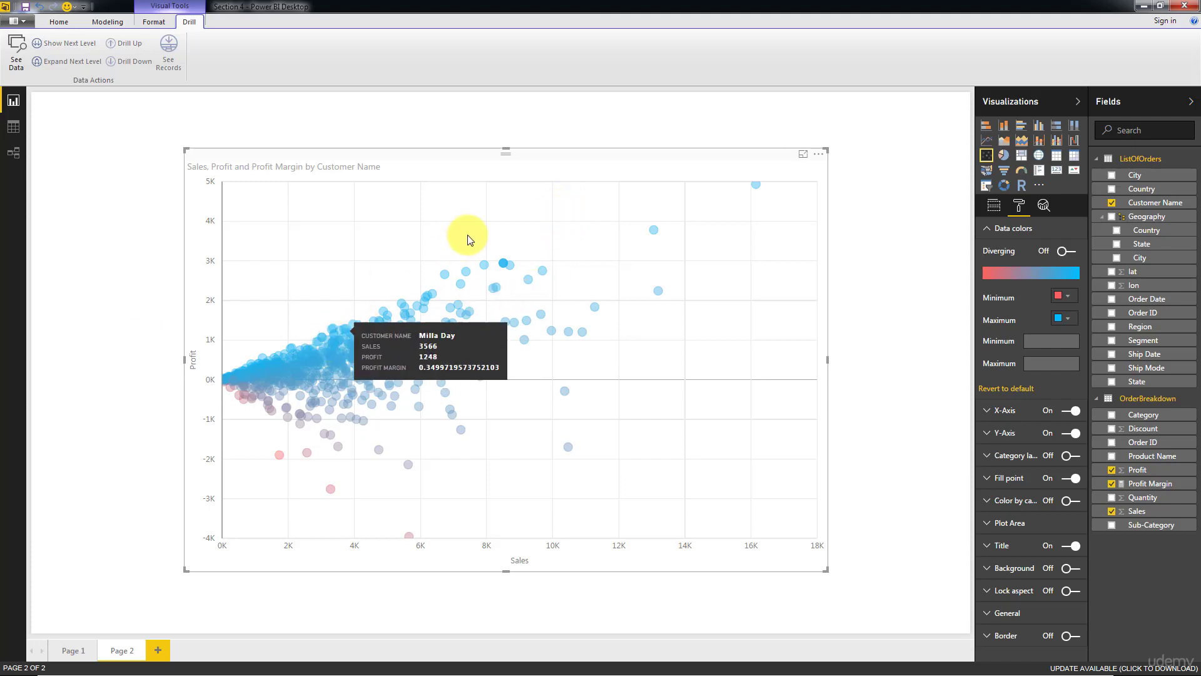
mouse_move(505, 264)
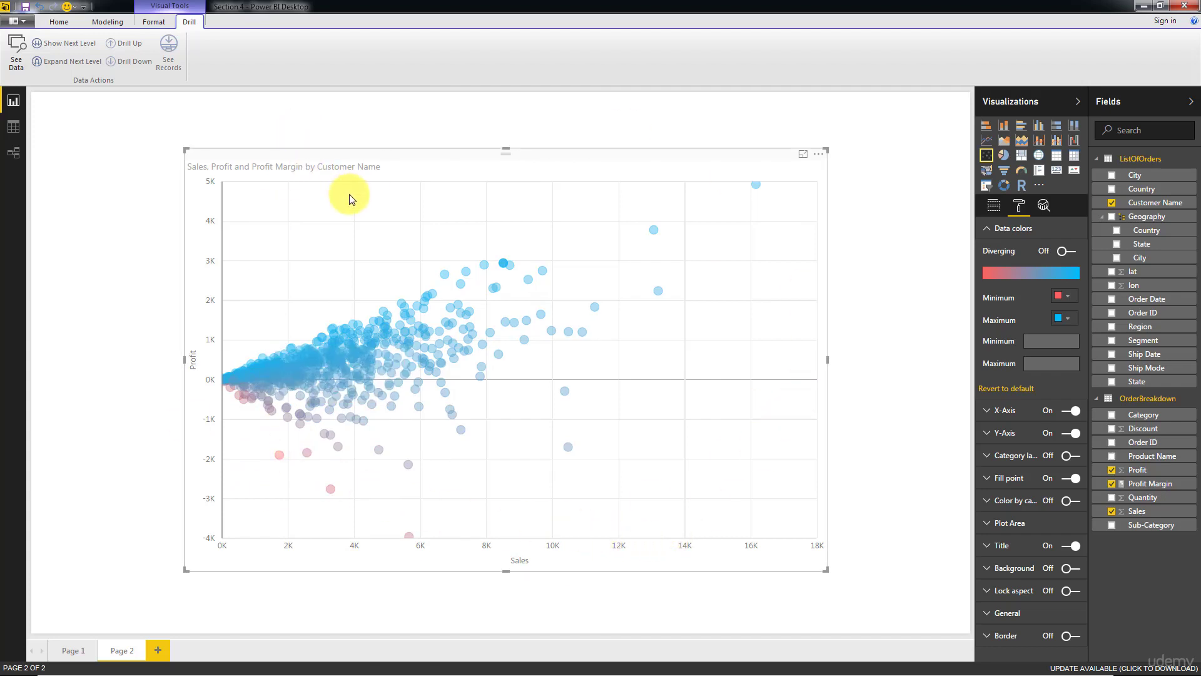
Nudge the scatter chart slightly right, check its fields, then deselect it to view the result
left_click_drag(335, 242, 369, 241)
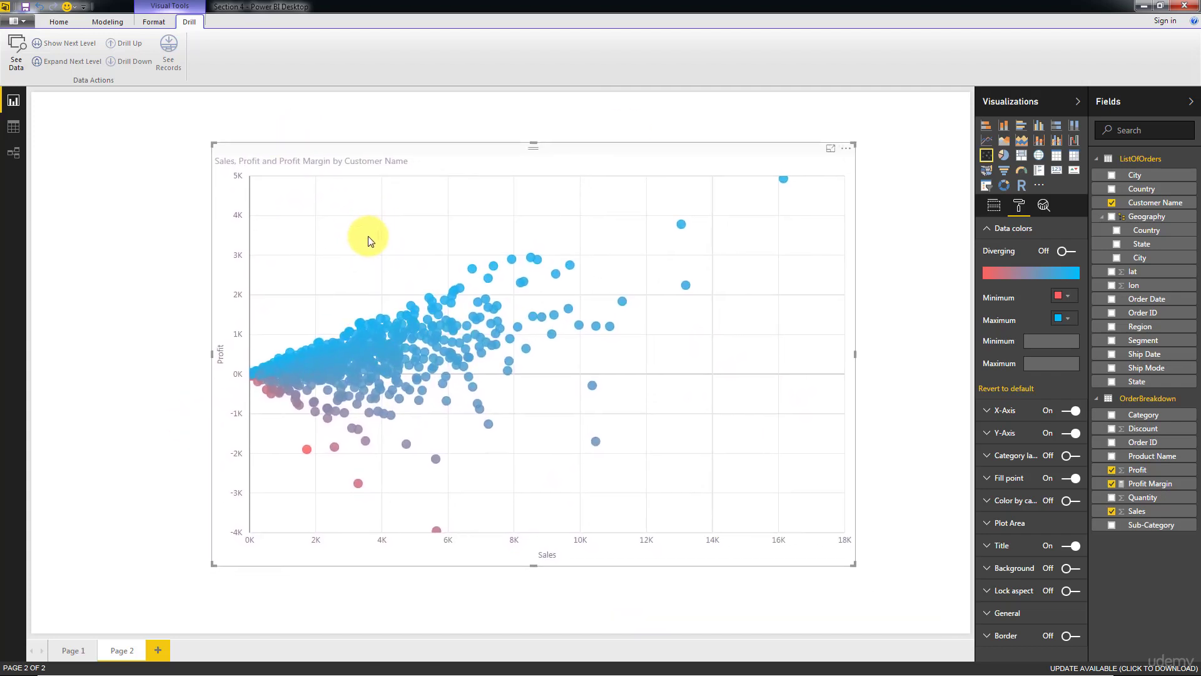
left_click(437, 113)
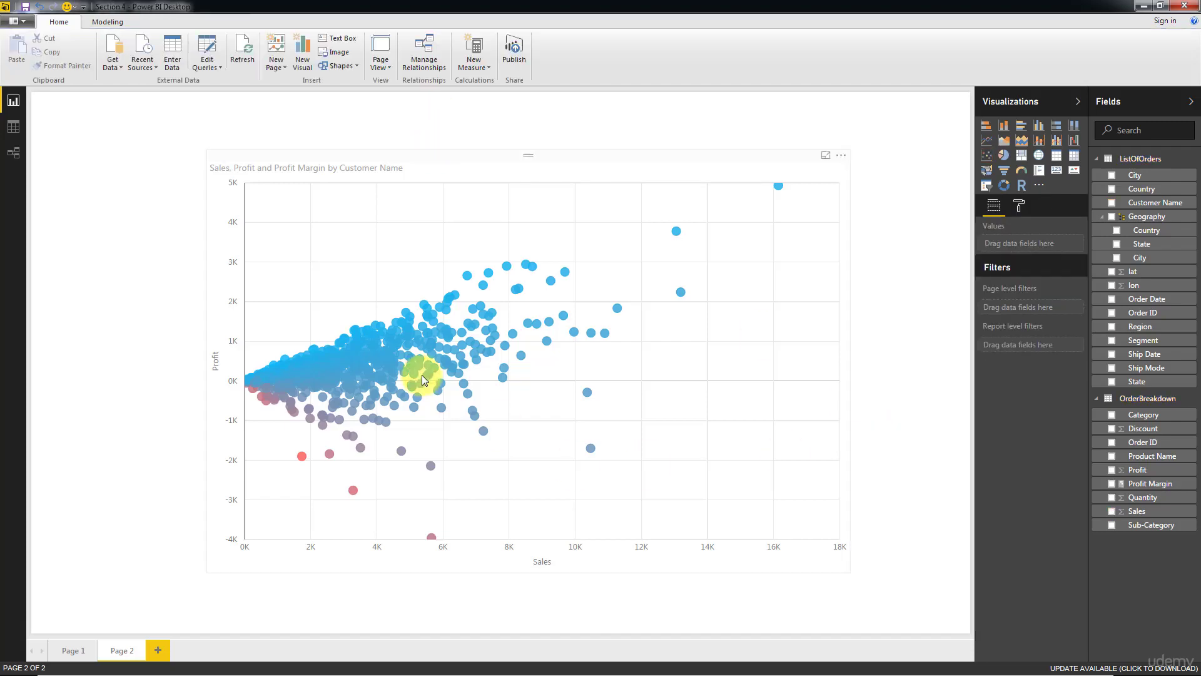
left_click(832, 316)
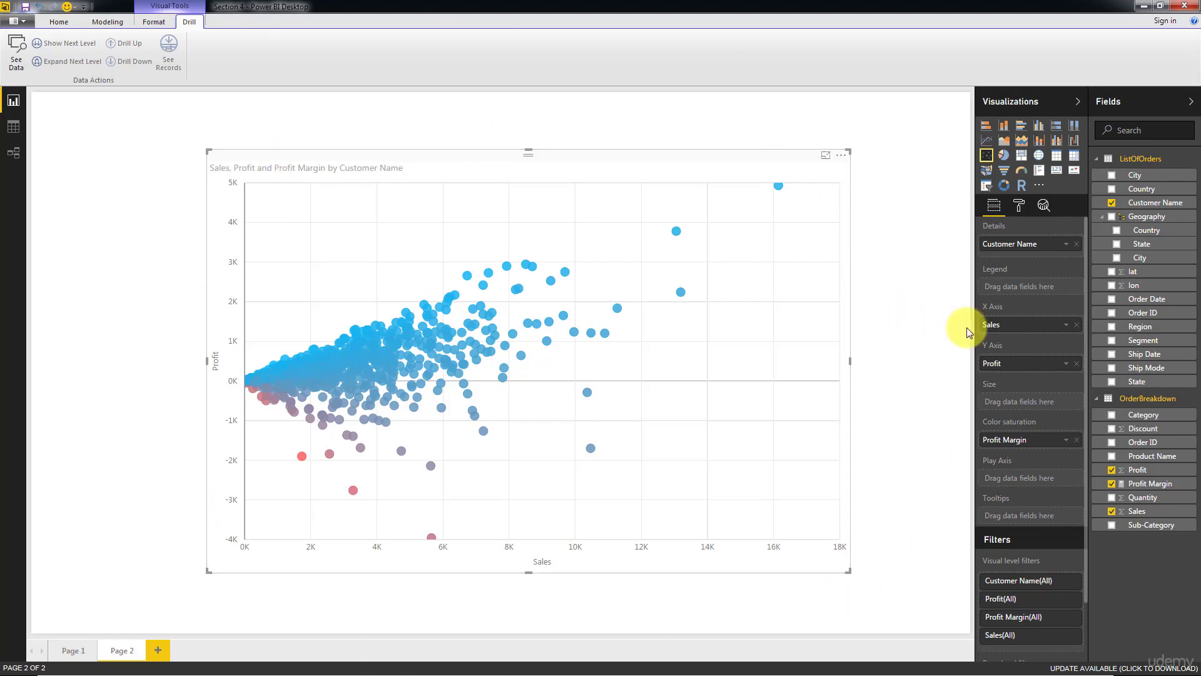
left_click(917, 364)
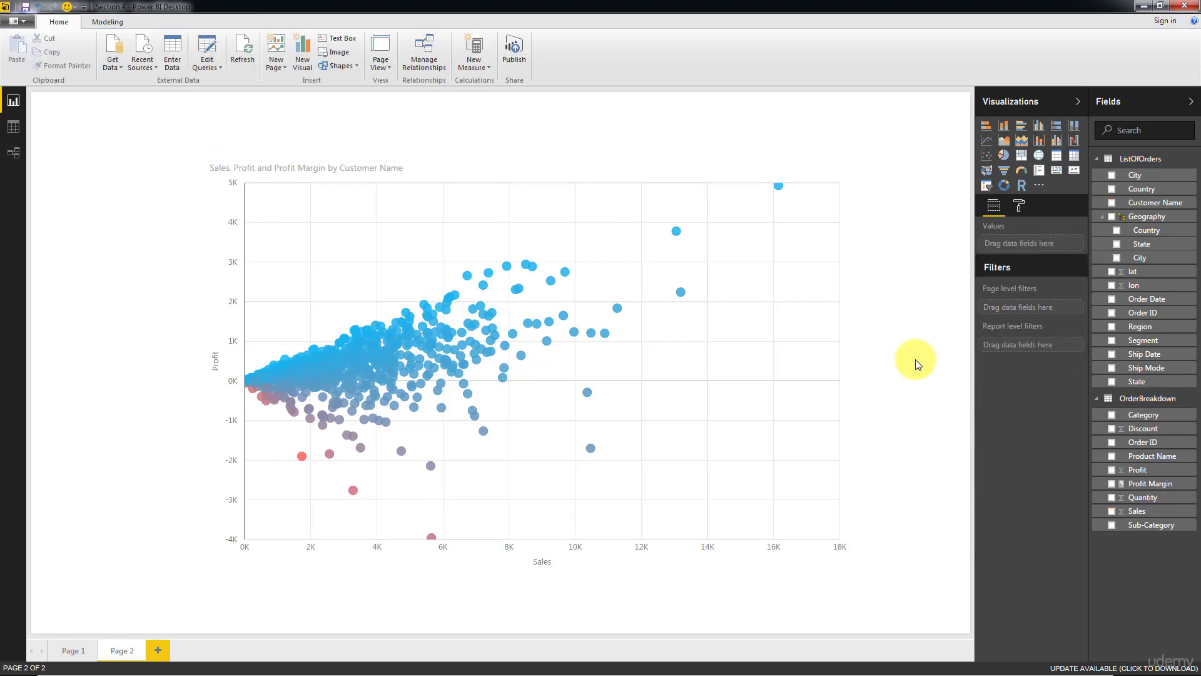